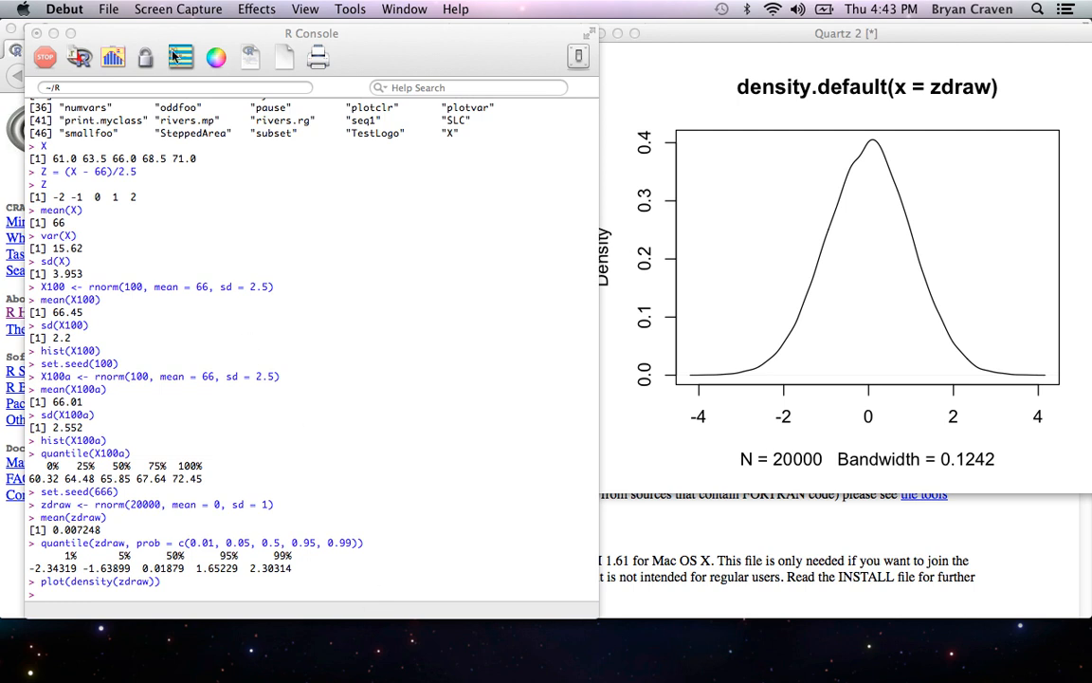
Switch to Firefox and open the Studenmund resources page at pearsonhighered.com/studenmund.
{"action": "left_click", "coordinate": [15, 163]}
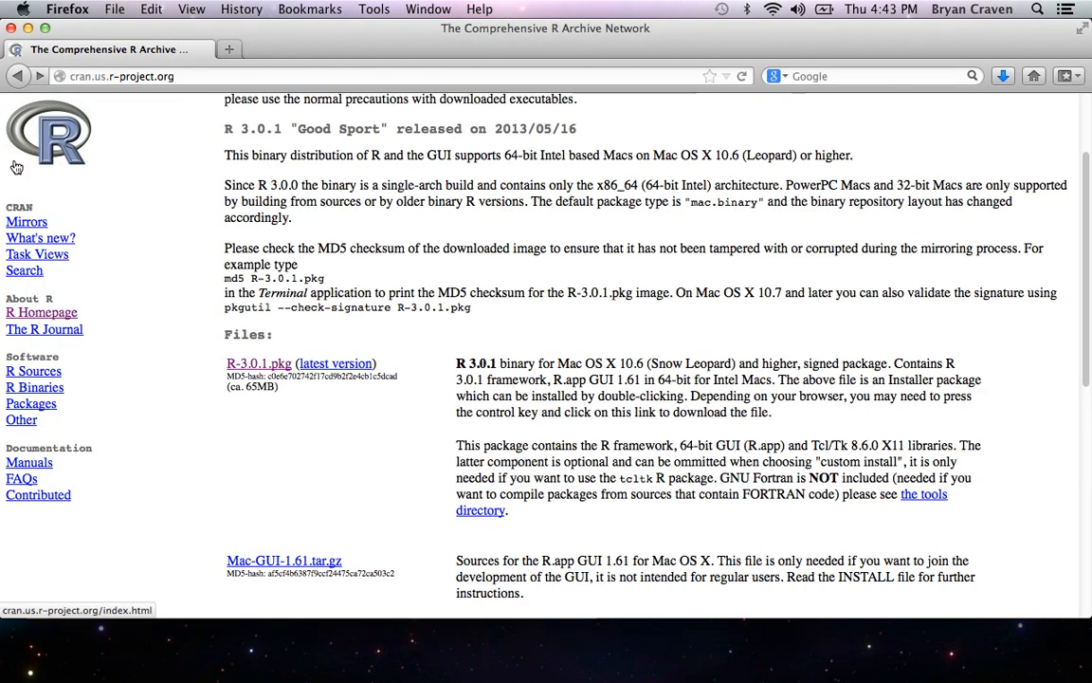
{"action": "left_click", "coordinate": [193, 78]}
{"action": "type", "text": "pearsonhighered.com/"}
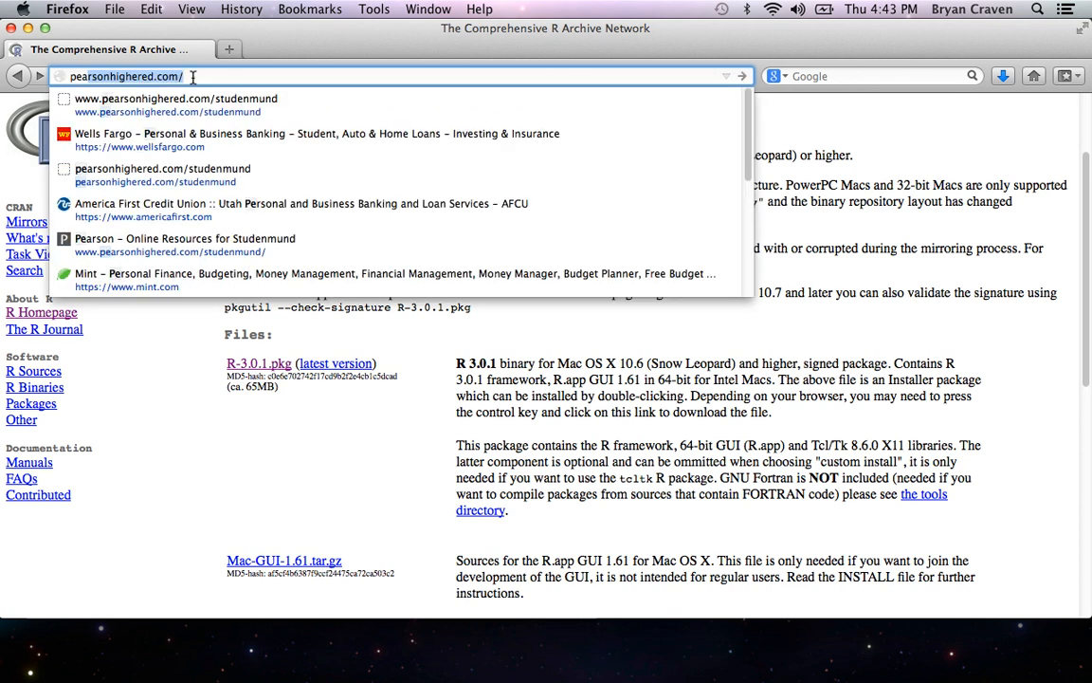
{"action": "key", "text": "Down"}
{"action": "key", "text": "Down"}
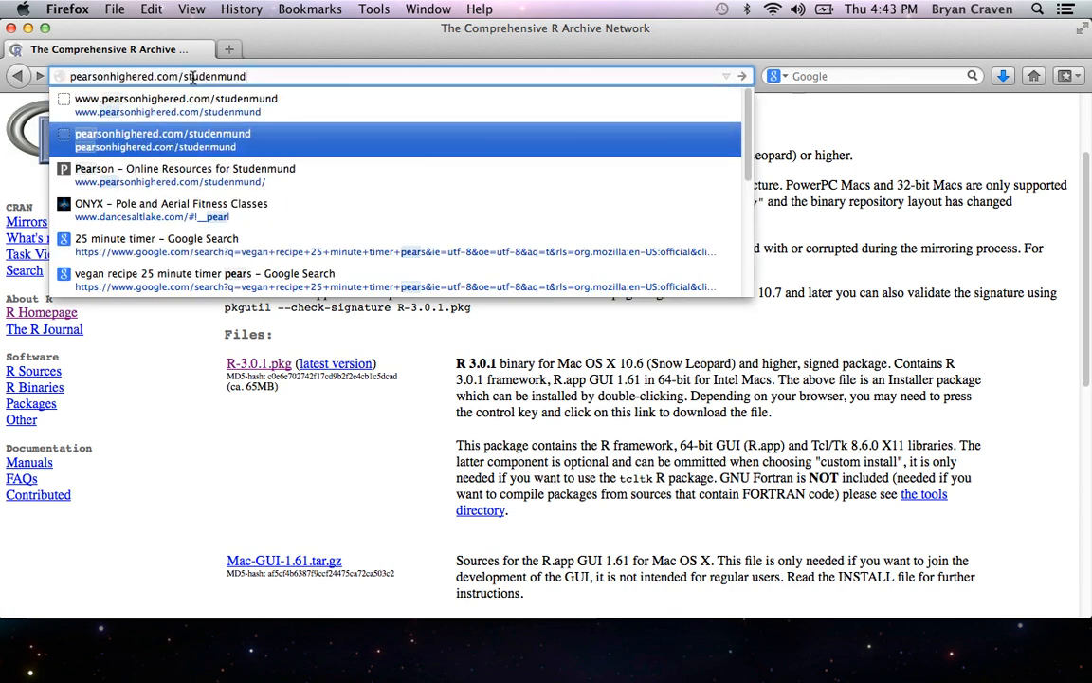
{"action": "key", "text": "Return"}
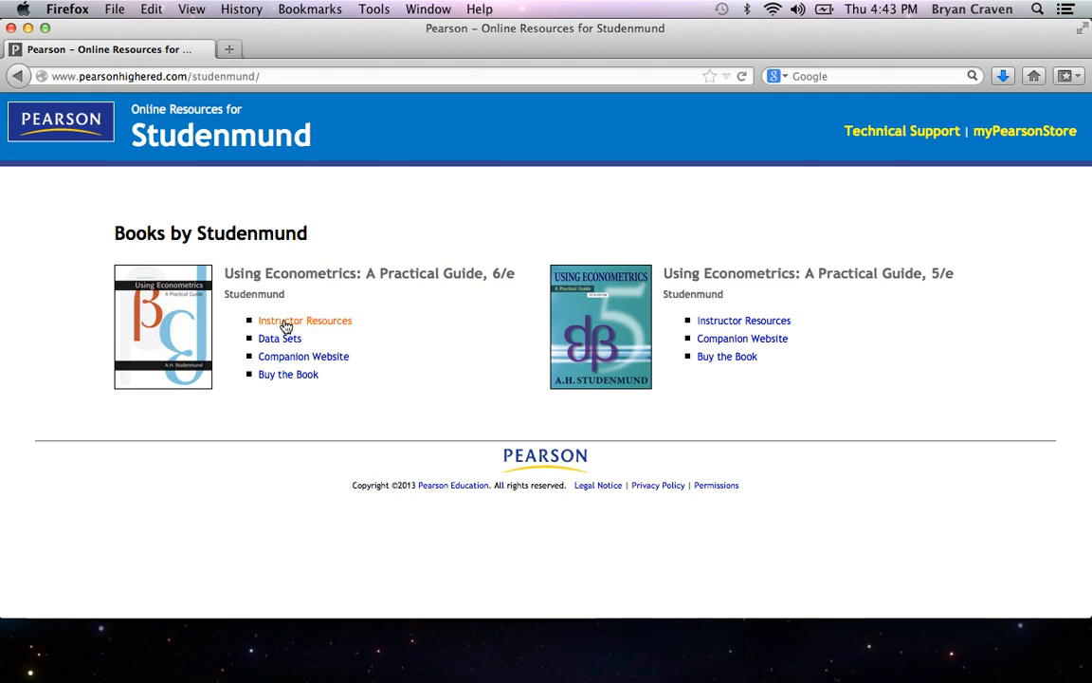
From the Using Econometrics 6/e data sets, open the Chapter 17 Excel file STATS17.xls in LibreOffice.
{"action": "left_click", "coordinate": [280, 342]}
{"action": "scroll", "coordinate": [300, 556], "scroll_direction": "down", "scroll_amount": 3}
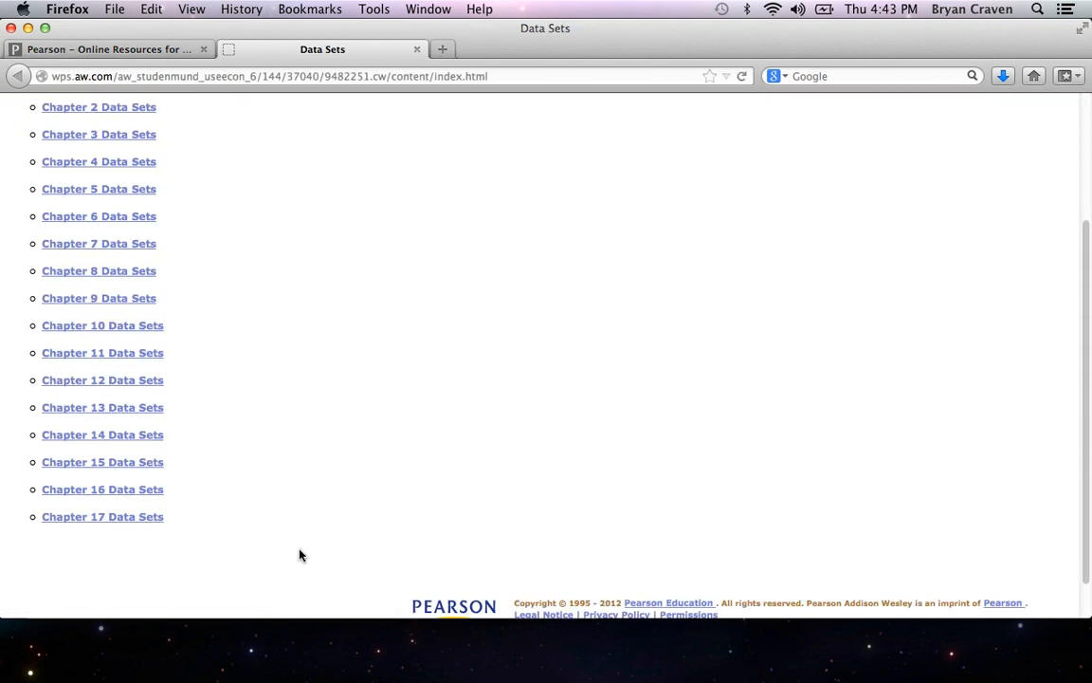
{"action": "scroll", "coordinate": [300, 556], "scroll_direction": "down", "scroll_amount": 1}
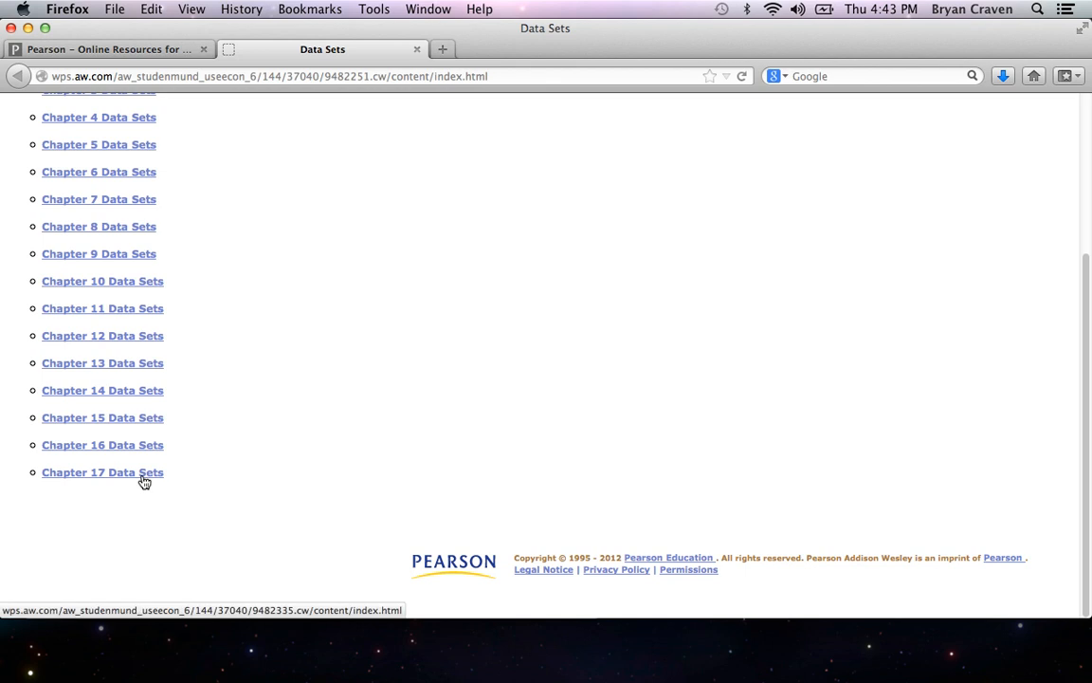
{"action": "left_click", "coordinate": [144, 479]}
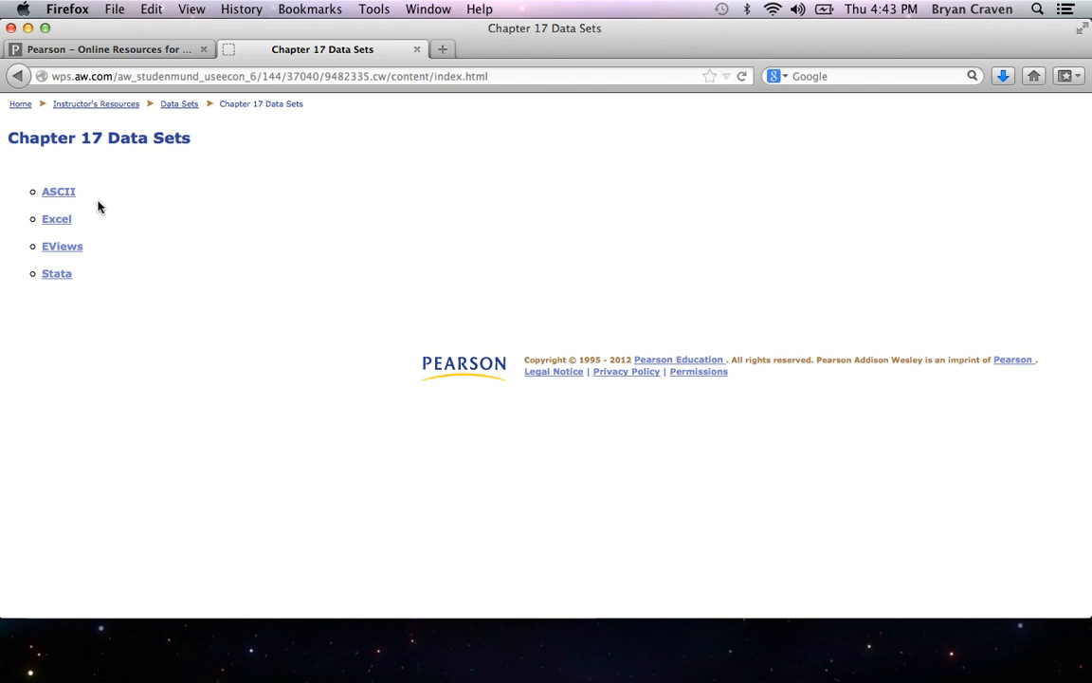
{"action": "left_click", "coordinate": [59, 224]}
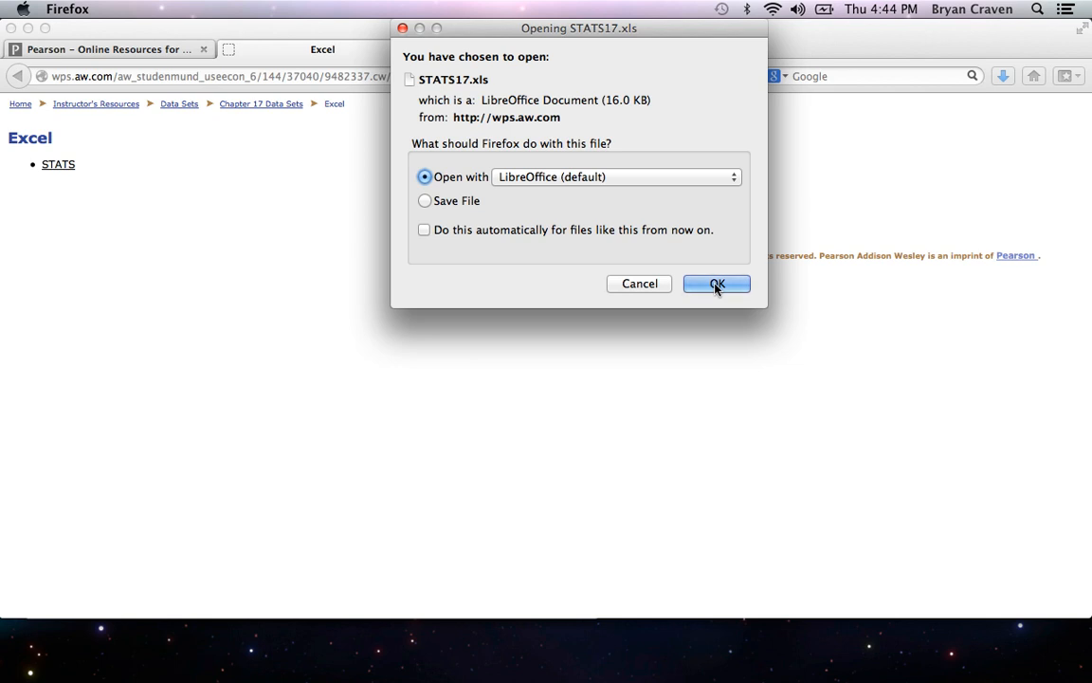
{"action": "left_click", "coordinate": [716, 285]}
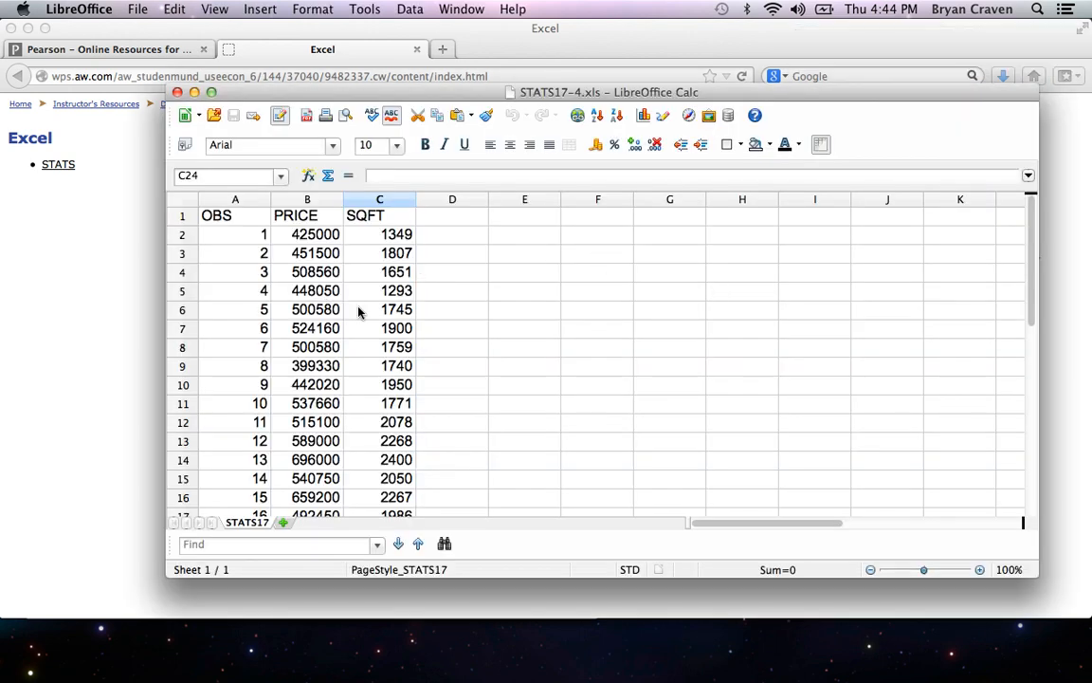
Start saving a copy of the spreadsheet under the name STATS17 with Text CSV (.csv) as file type.
{"action": "left_click", "coordinate": [139, 12]}
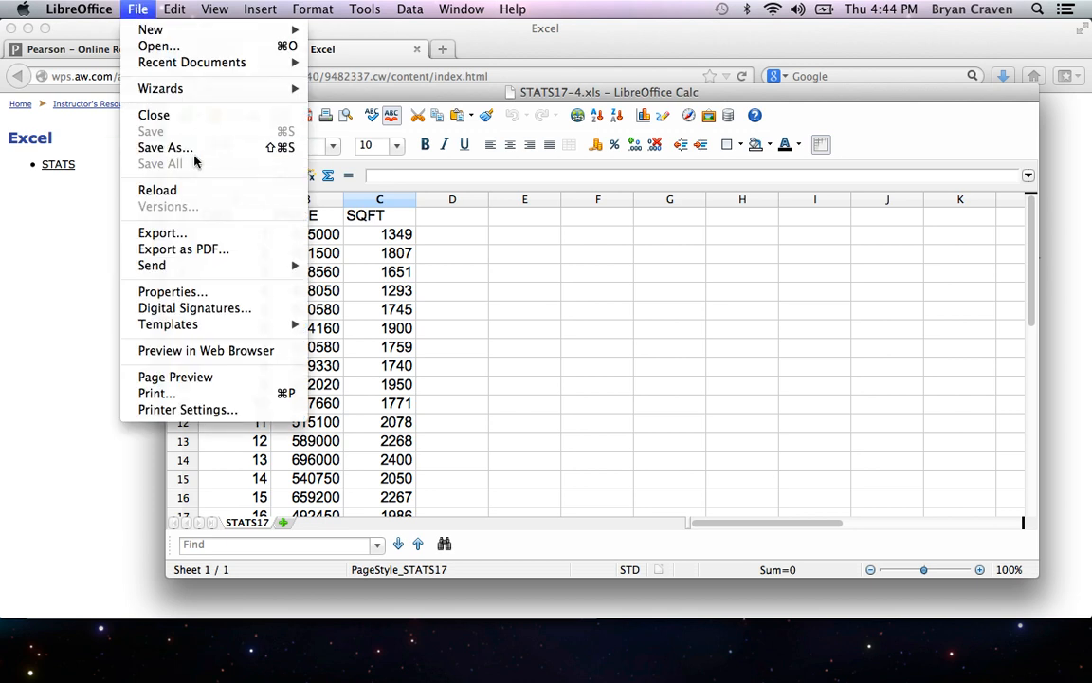
{"action": "left_click", "coordinate": [166, 147]}
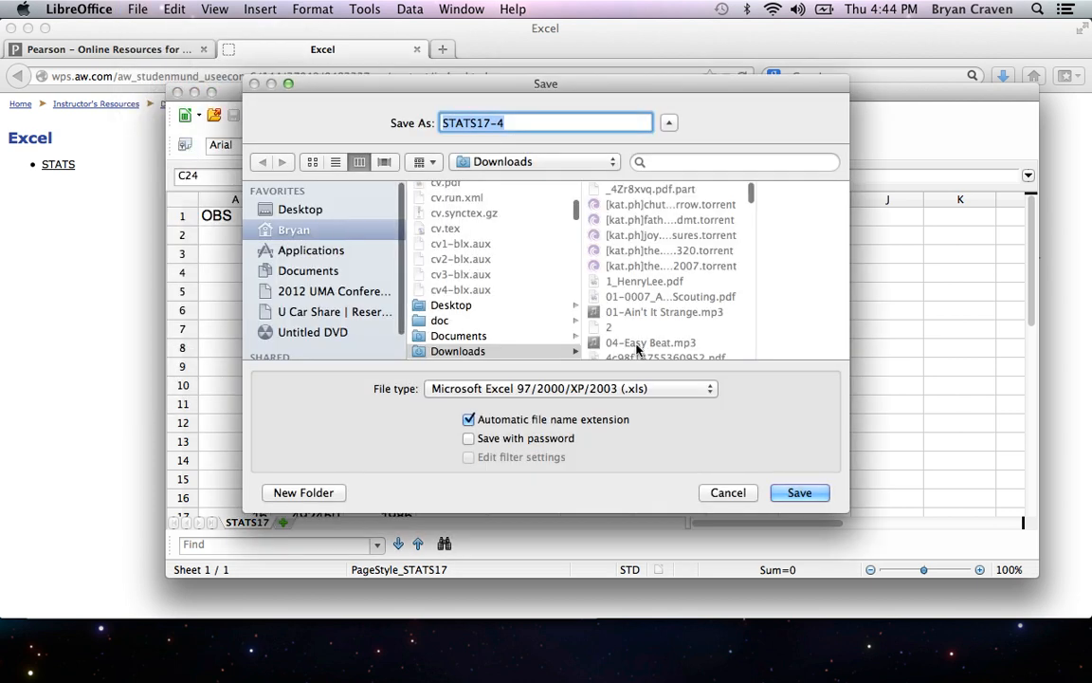
{"action": "left_click", "coordinate": [553, 124]}
{"action": "key", "text": "BackSpace"}
{"action": "key", "text": "BackSpace"}
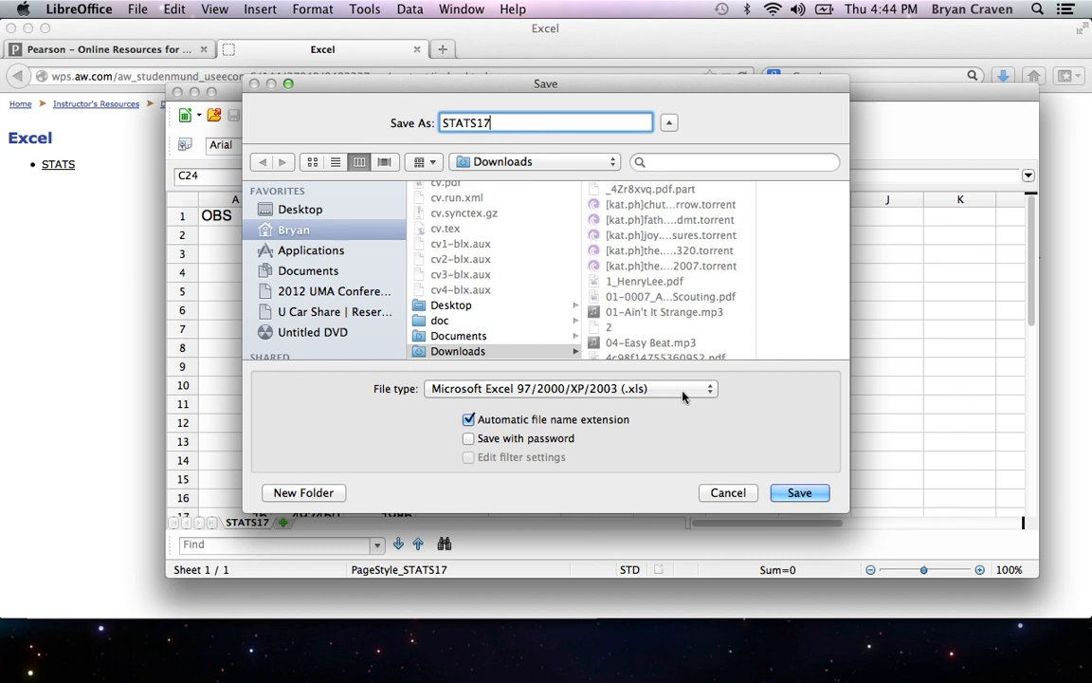
{"action": "left_click", "coordinate": [614, 388]}
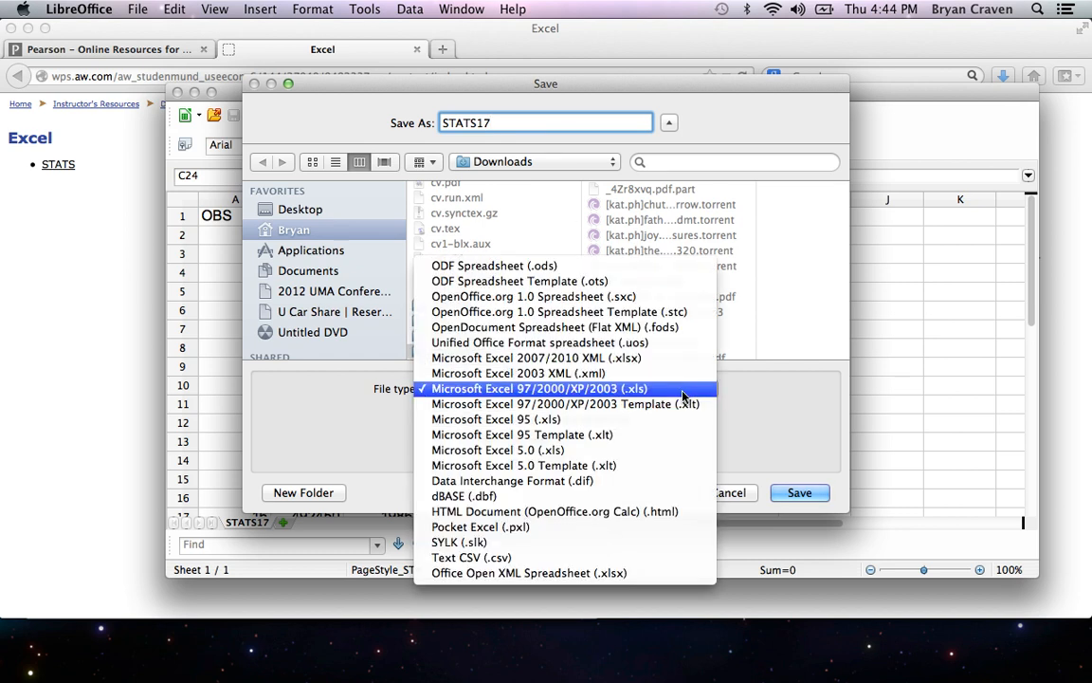
{"action": "left_click", "coordinate": [594, 560]}
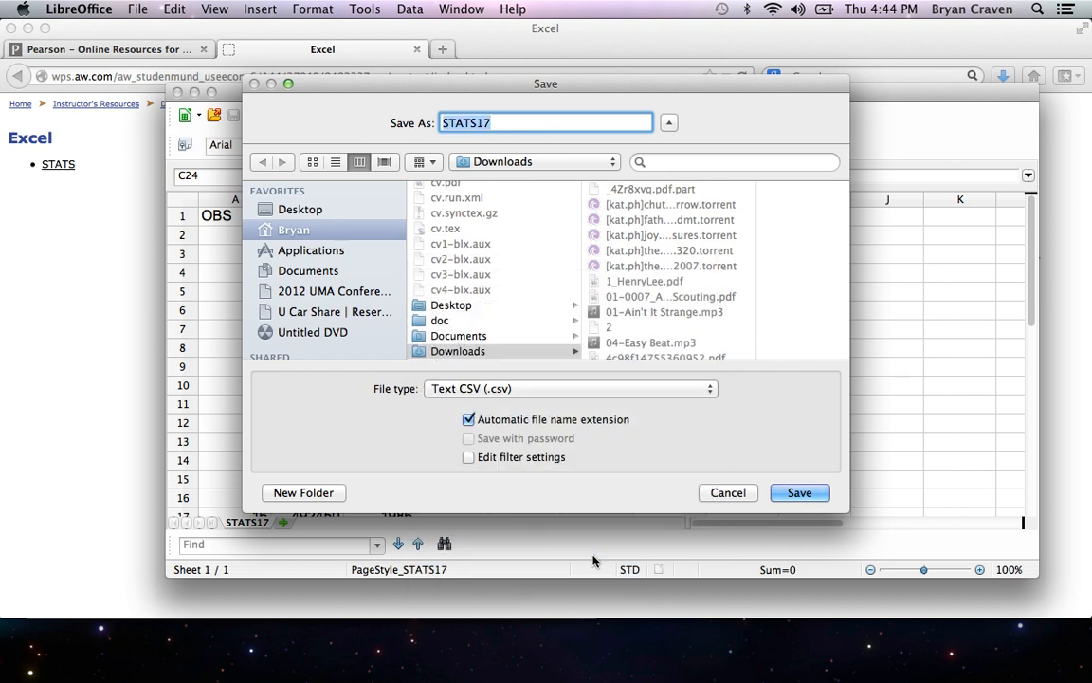
Save the CSV in the Intro folder inside R, keeping Text CSV format and the default UTF-8, comma-delimited export options.
{"action": "scroll", "coordinate": [538, 323], "scroll_direction": "up", "scroll_amount": 10}
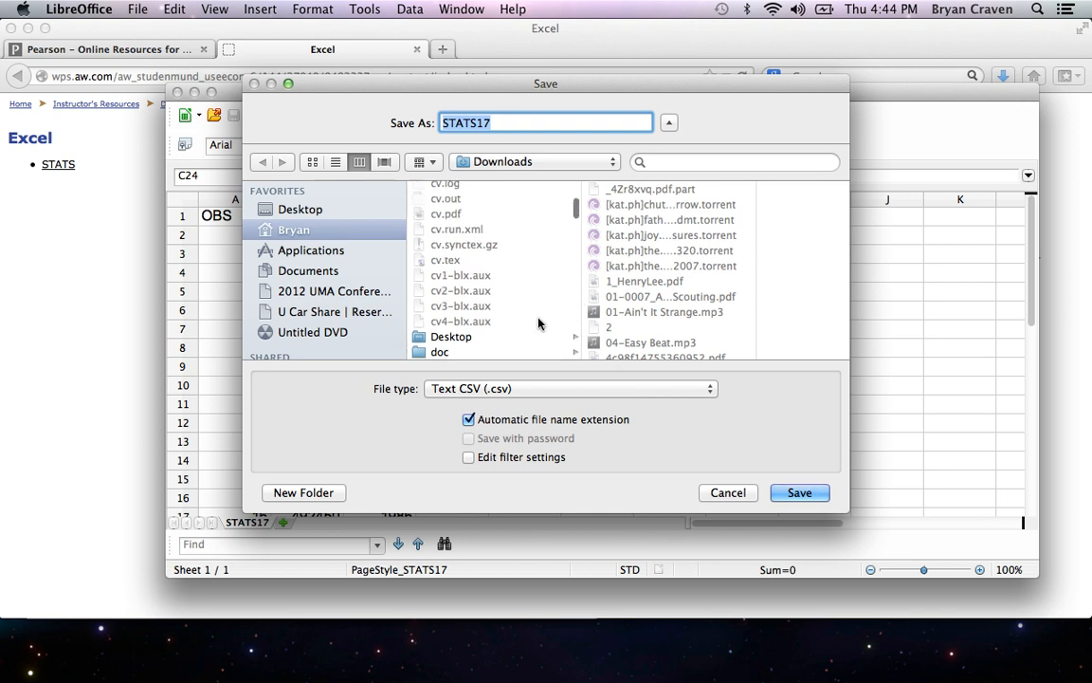
{"action": "scroll", "coordinate": [537, 323], "scroll_direction": "down", "scroll_amount": 10}
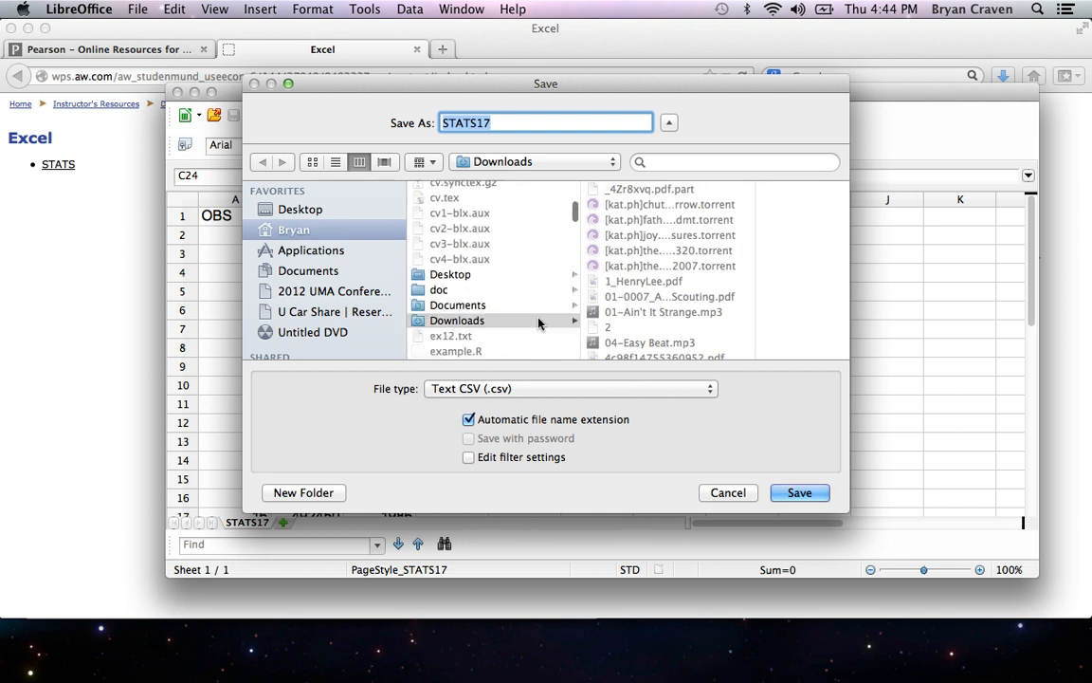
{"action": "scroll", "coordinate": [537, 324], "scroll_direction": "down", "scroll_amount": 10}
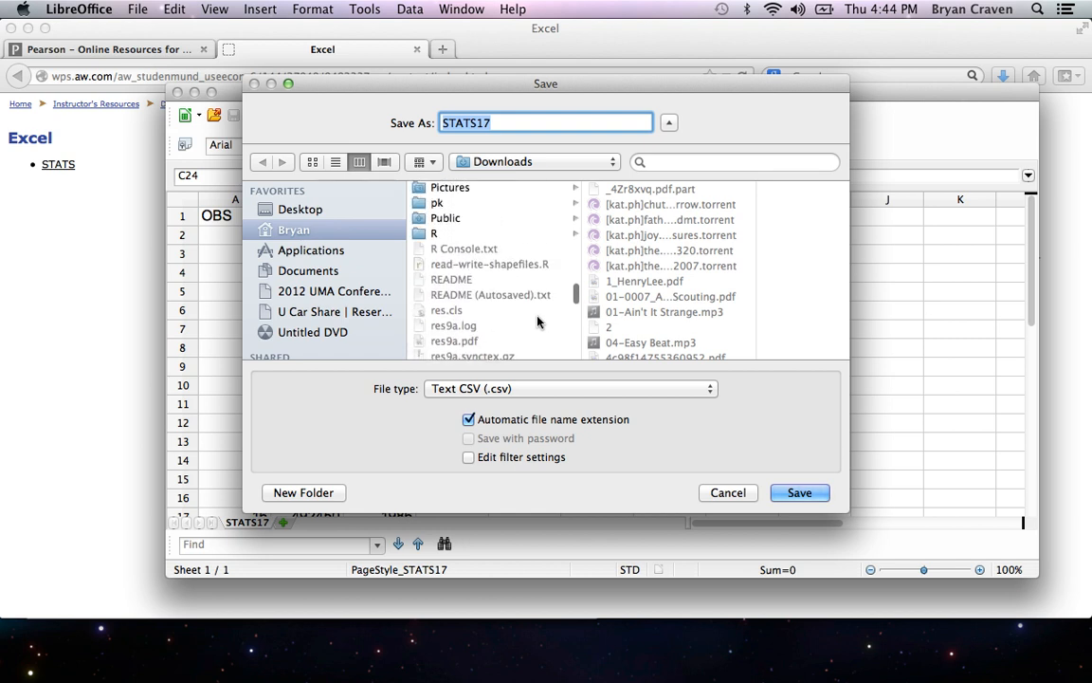
{"action": "left_click", "coordinate": [487, 234]}
{"action": "left_click", "coordinate": [613, 194]}
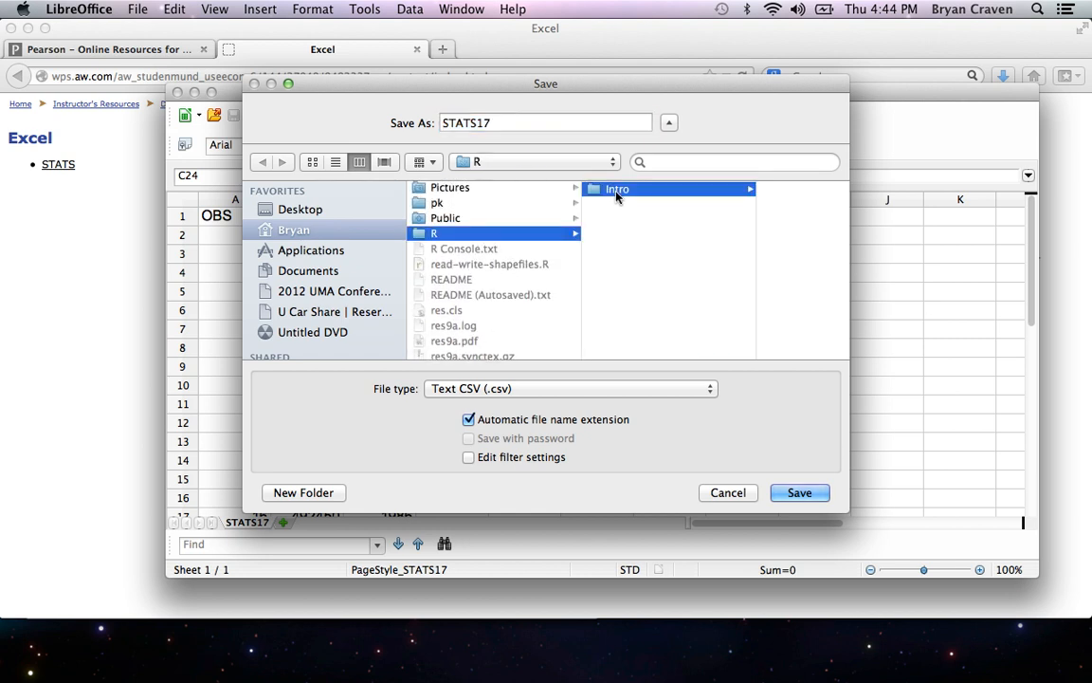
{"action": "left_click", "coordinate": [799, 493]}
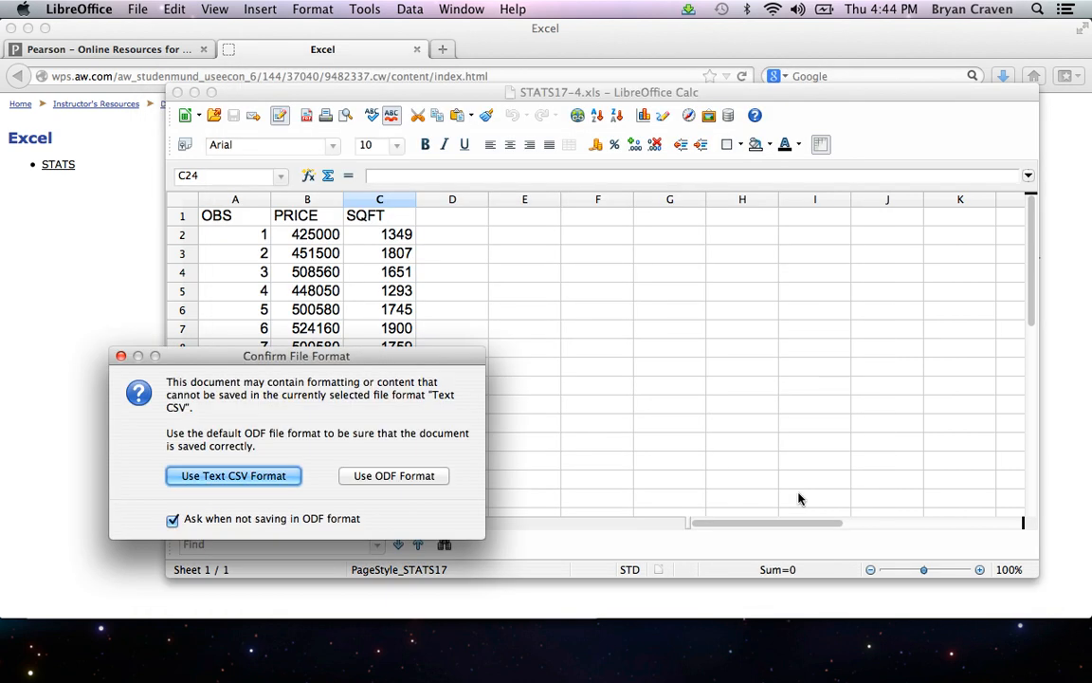
{"action": "left_click", "coordinate": [278, 479]}
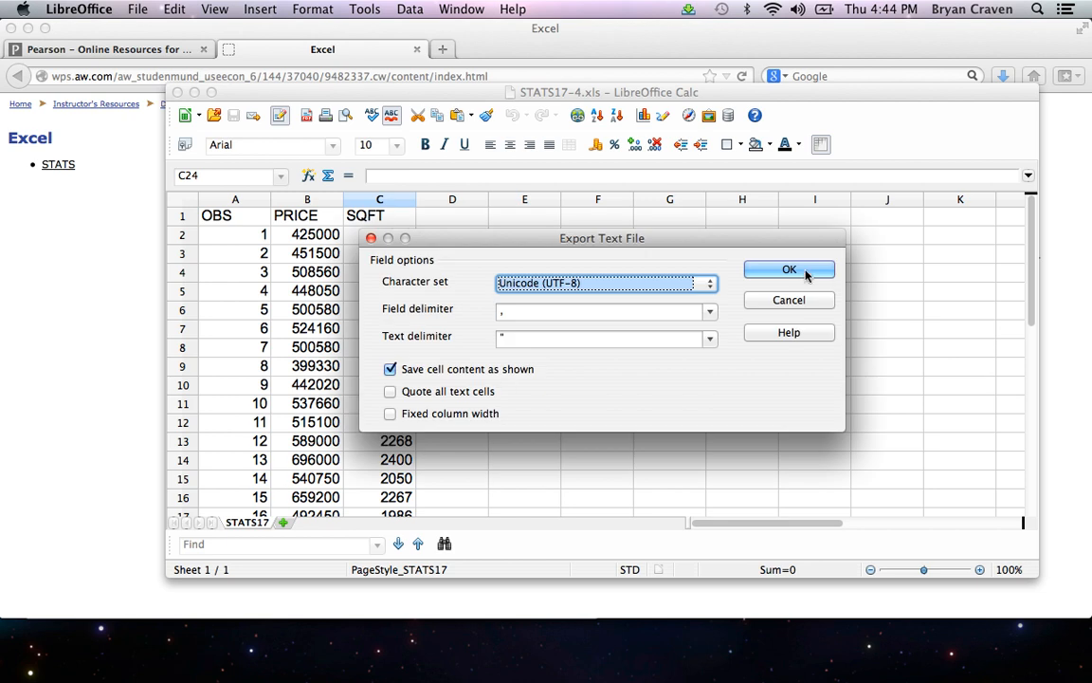
{"action": "left_click", "coordinate": [806, 272]}
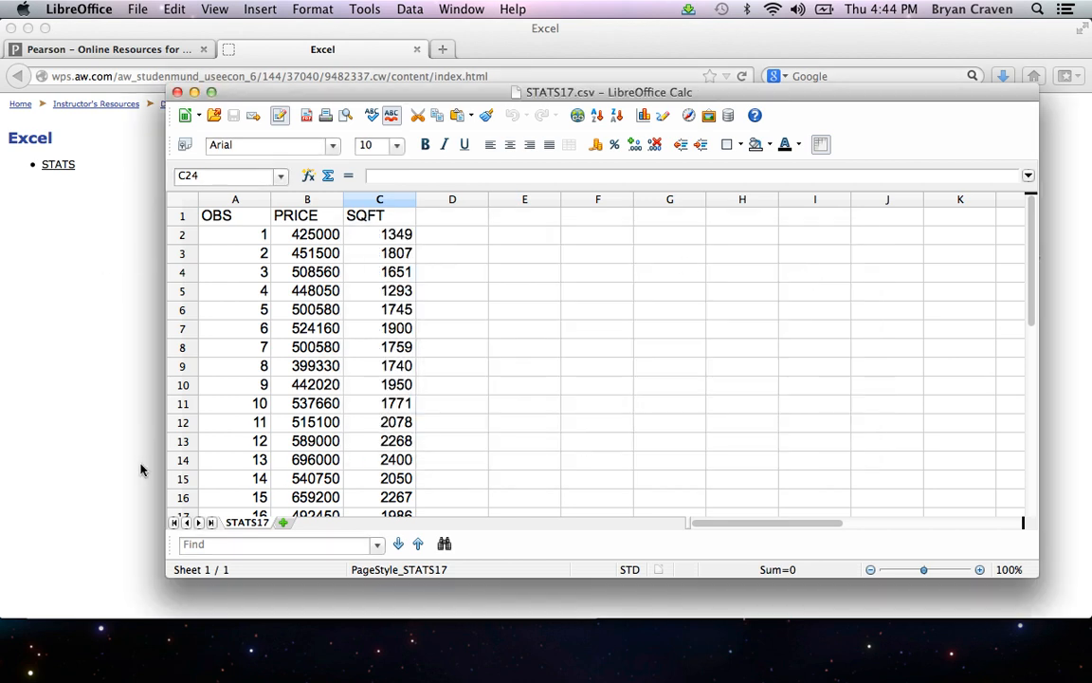
Switch to R and print the current working directory with getwd().
{"action": "mouse_move", "coordinate": [465, 681]}
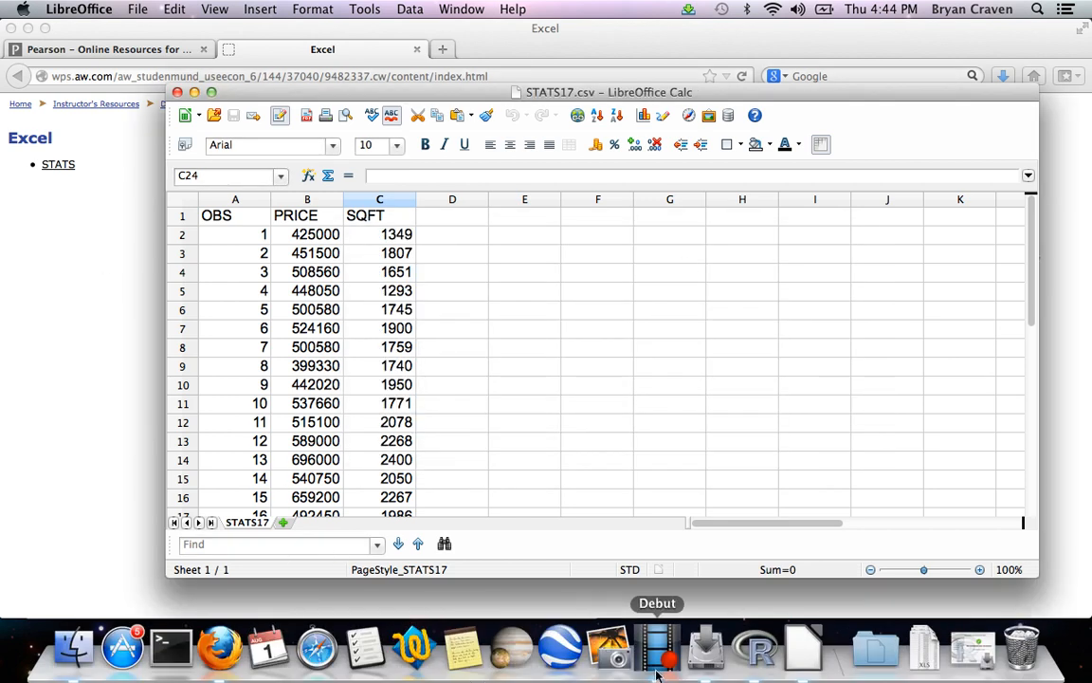
{"action": "left_click", "coordinate": [755, 649]}
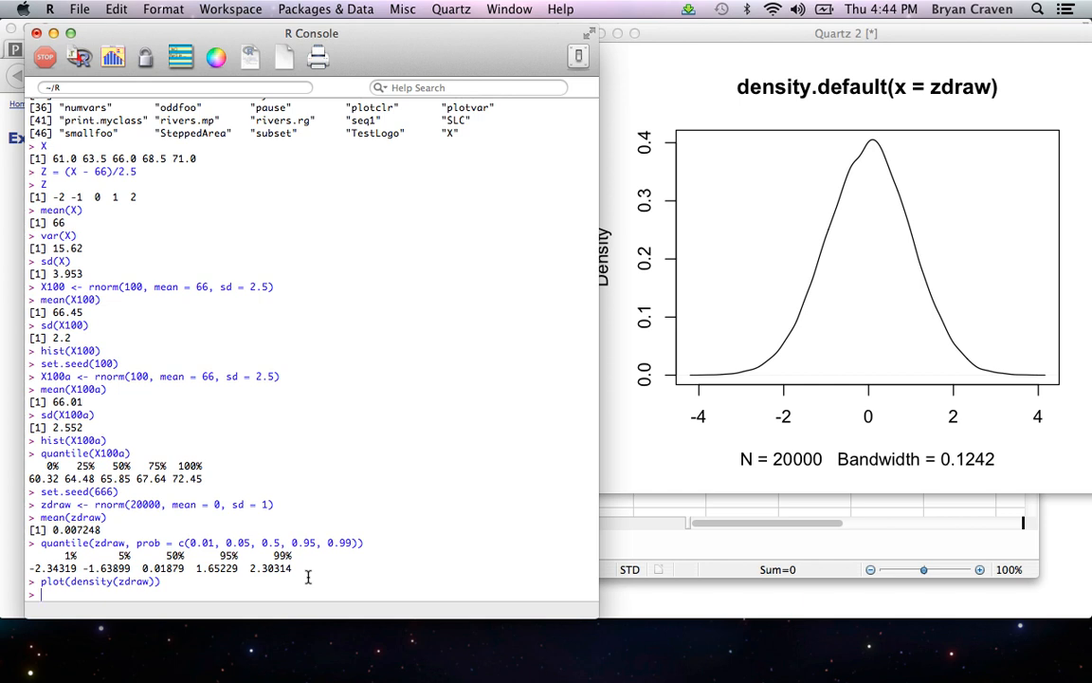
{"action": "type", "text": "getwd("}
{"action": "key", "text": "Return"}
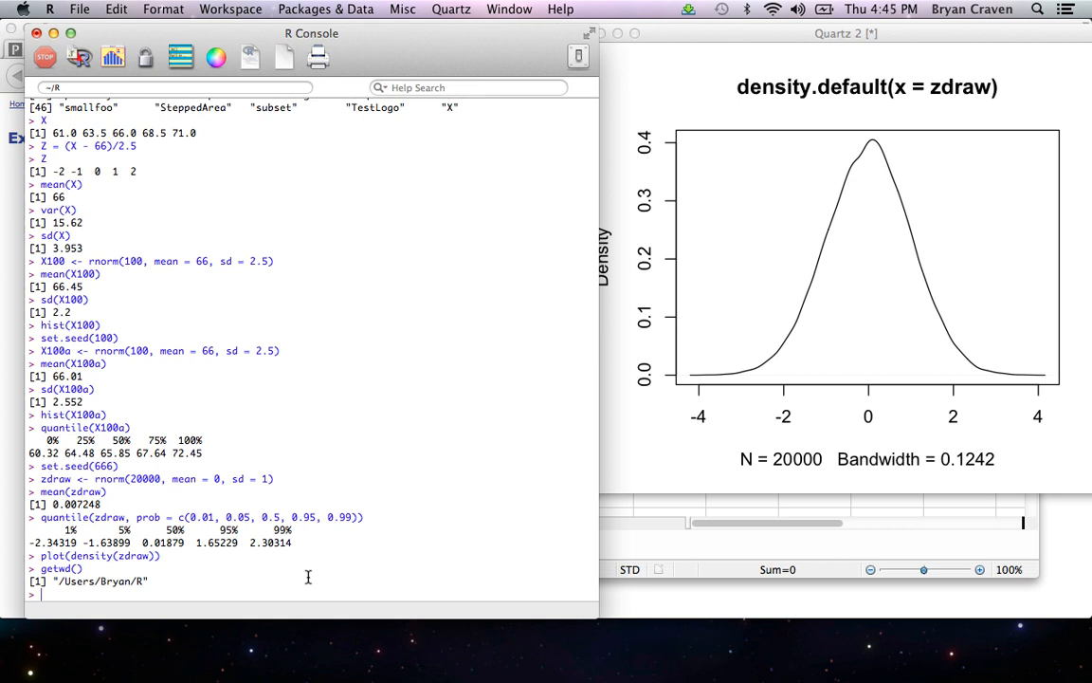
Try to set the working directory with setwd() to the home folder's R/intro, using a path without a leading slash.
{"action": "type", "text": "setwd(\"Users/Bryan"}
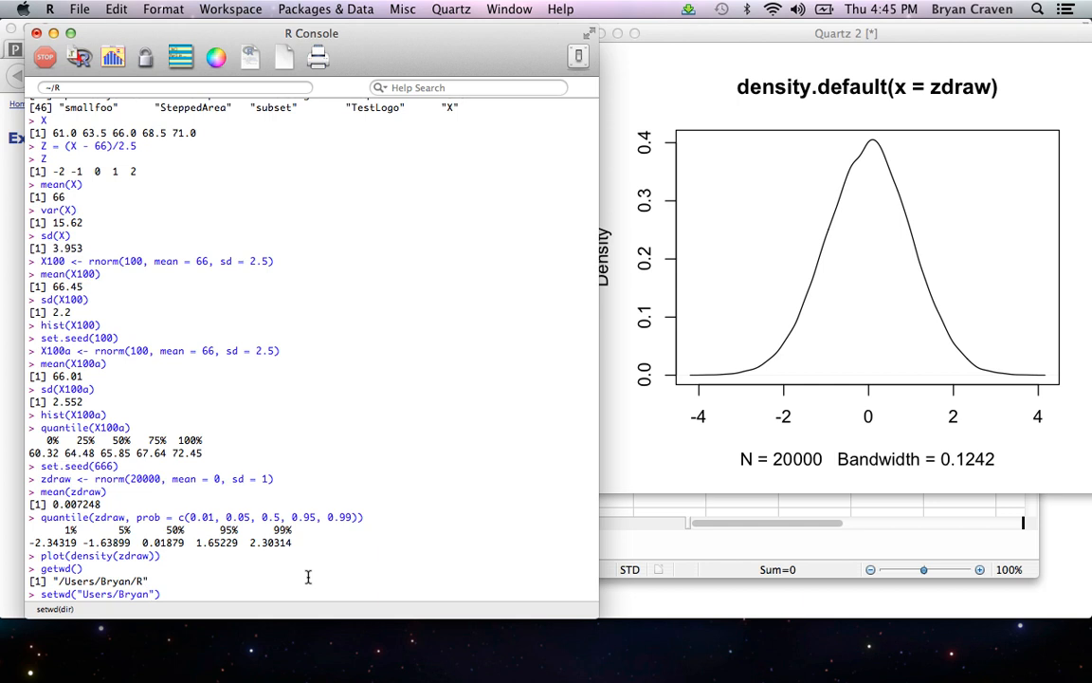
{"action": "type", "text": "/R/into"}
{"action": "key", "text": "BackSpace"}
{"action": "type", "text": "ro"}
{"action": "key", "text": "Return"}
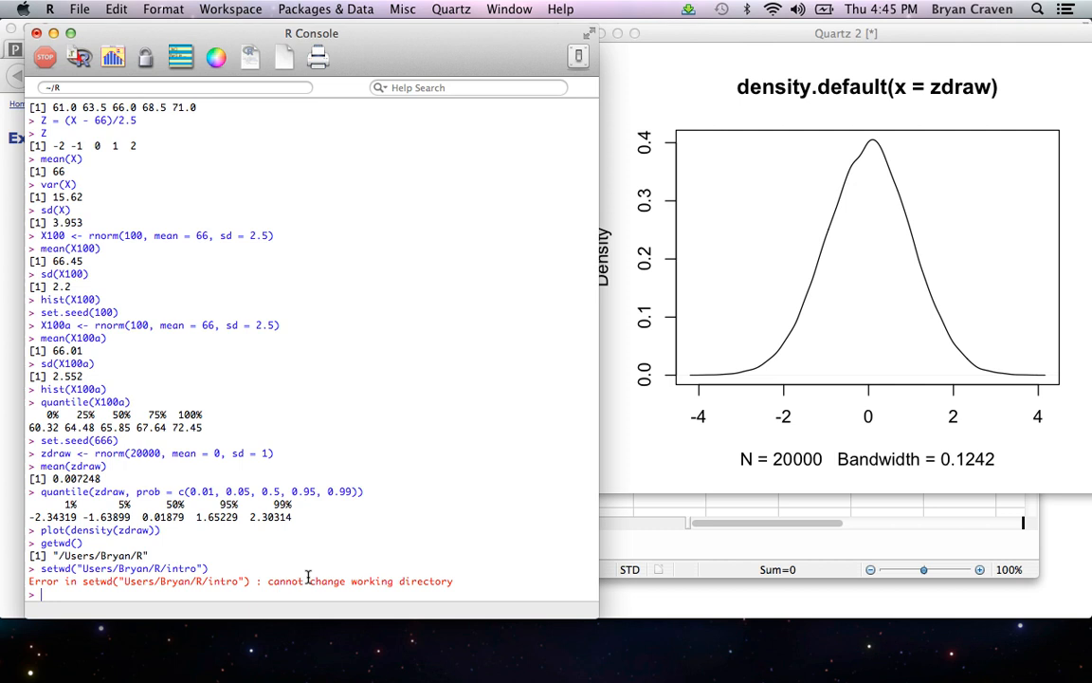
Set the working directory to the home folder's R/intro by adding a leading slash to the setwd() path, and list its files with dir().
{"action": "key", "text": "Up"}
{"action": "key", "text": "Left"}
{"action": "key", "text": "Left"}
{"action": "key", "text": "Left"}
{"action": "key", "text": "Left"}
{"action": "key", "text": "Left"}
{"action": "key", "text": "Left"}
{"action": "key", "text": "Left"}
{"action": "key", "text": "Left"}
{"action": "key", "text": "Left"}
{"action": "key", "text": "Left"}
{"action": "key", "text": "Left"}
{"action": "key", "text": "Left"}
{"action": "key", "text": "Left"}
{"action": "key", "text": "Left"}
{"action": "key", "text": "Left"}
{"action": "key", "text": "Left"}
{"action": "key", "text": "Left"}
{"action": "key", "text": "Left"}
{"action": "key", "text": "Left"}
{"action": "key", "text": "Left"}
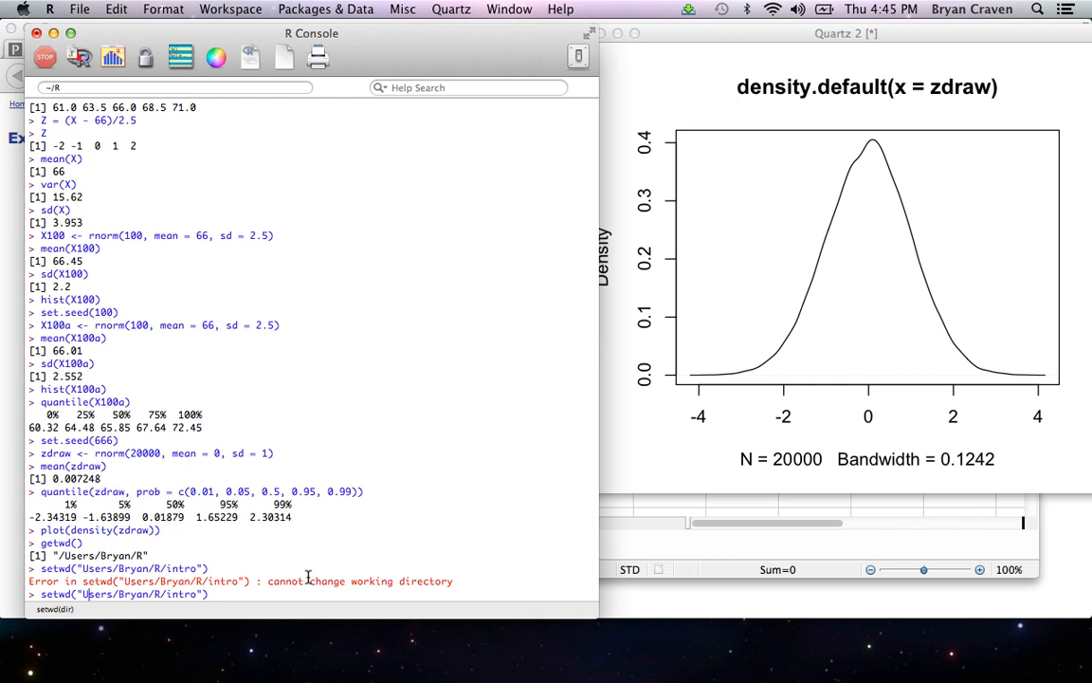
{"action": "type", "text": "/"}
{"action": "key", "text": "Return"}
{"action": "type", "text": "dir()"}
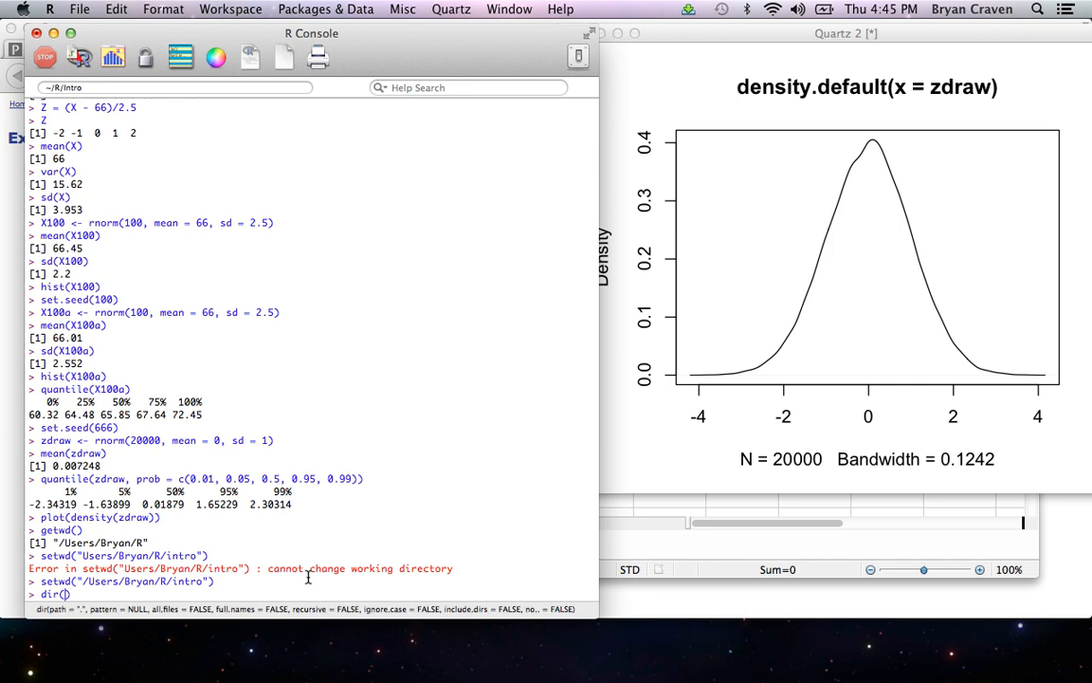
{"action": "key", "text": "Return"}
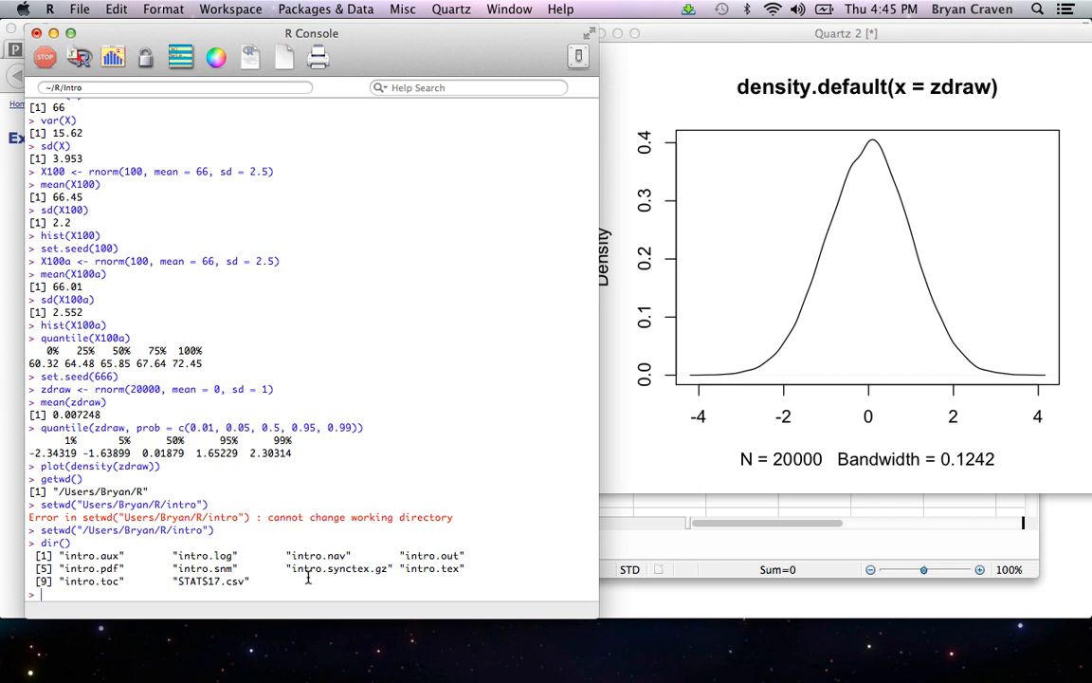
Read STATS17.csv into an object named data17 using read.csv with header = T.
{"action": "type", "text": "data17 <- read.csv(\""}
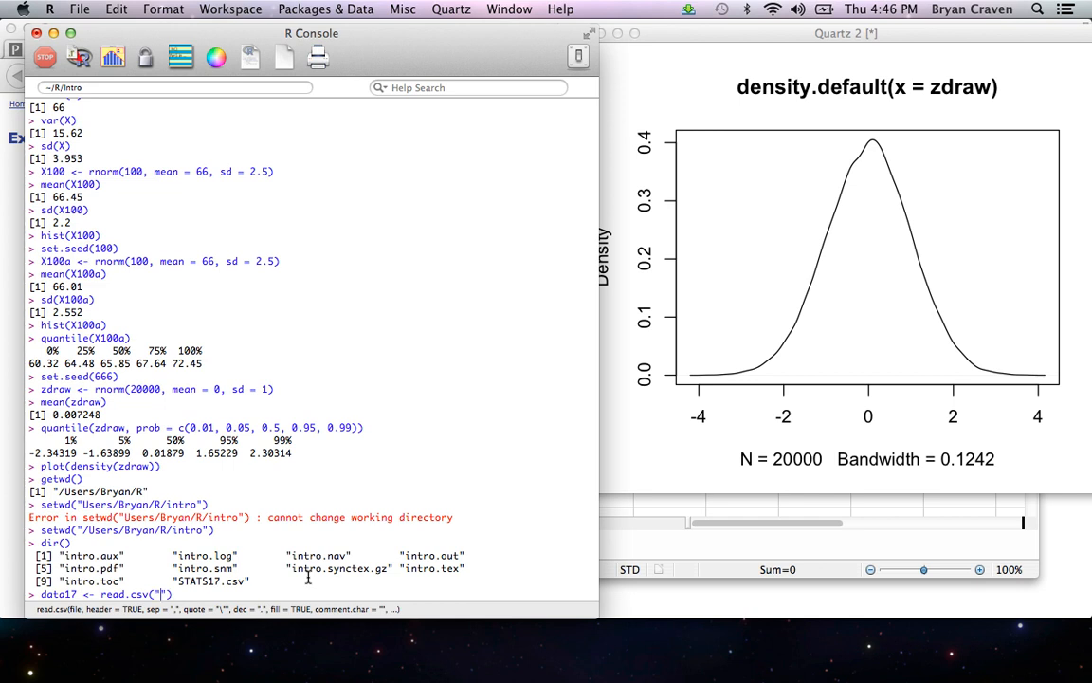
{"action": "type", "text": "STAT"}
{"action": "type", "text": "S"}
{"action": "type", "text": "17.cs"}
{"action": "type", "text": "v\""}
{"action": "type", "text": ", hea"}
{"action": "type", "text": "der = "}
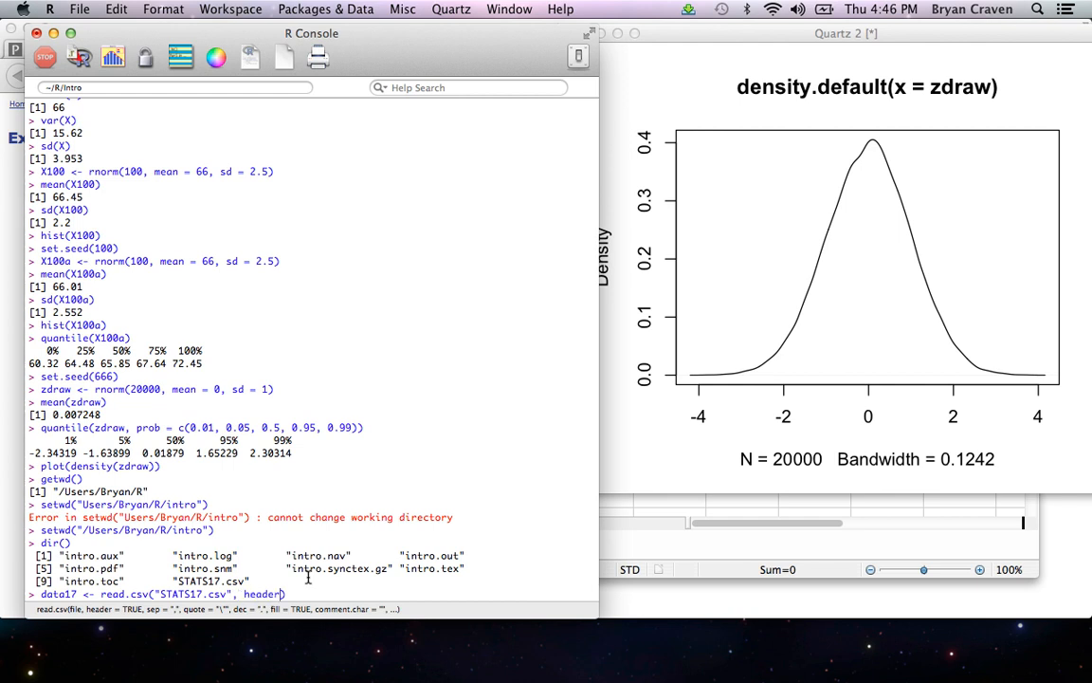
{"action": "type", "text": "T"}
{"action": "key", "text": "Return"}
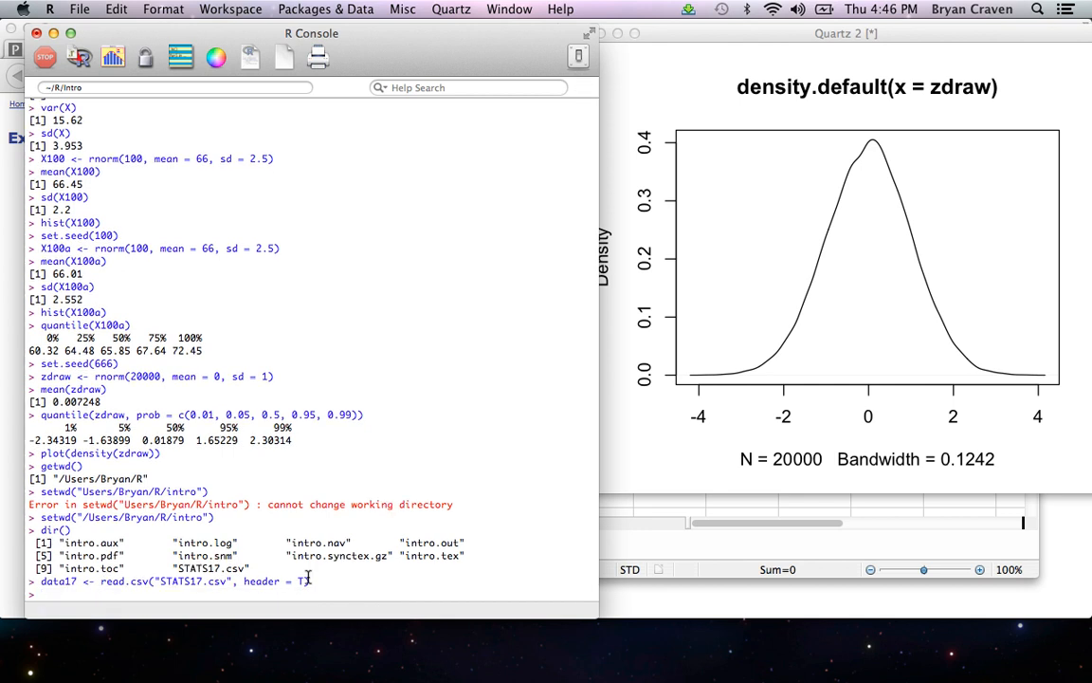
Print the whole data17 data set, followed by only its first rows with head(data17).
{"action": "type", "text": "data17"}
{"action": "key", "text": "Return"}
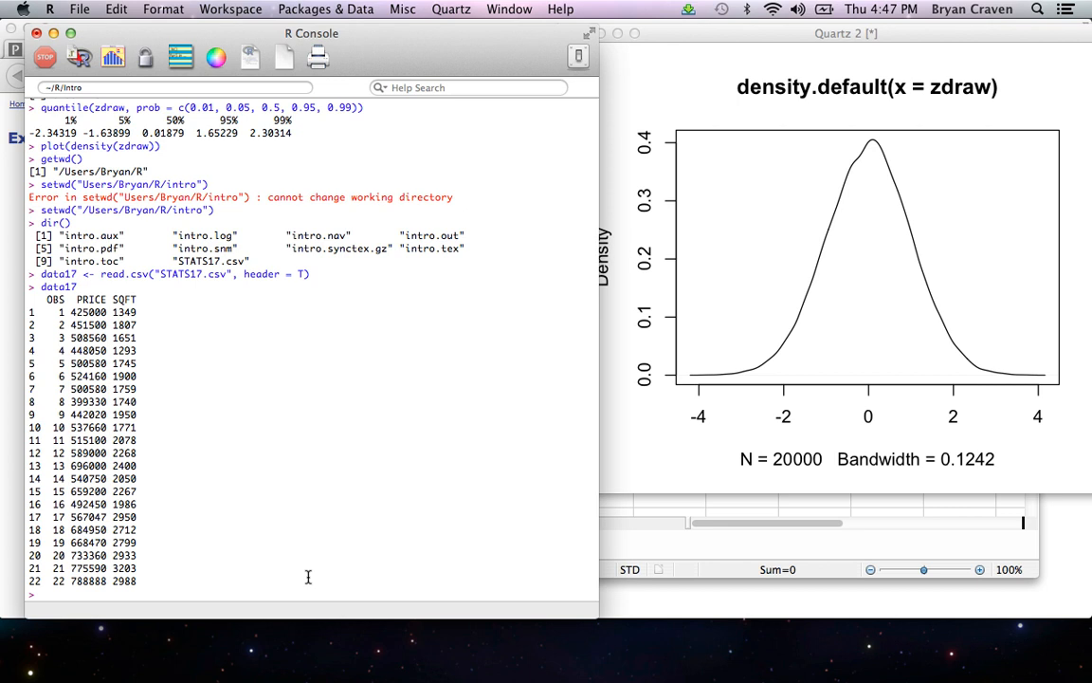
{"action": "type", "text": "head()data17"}
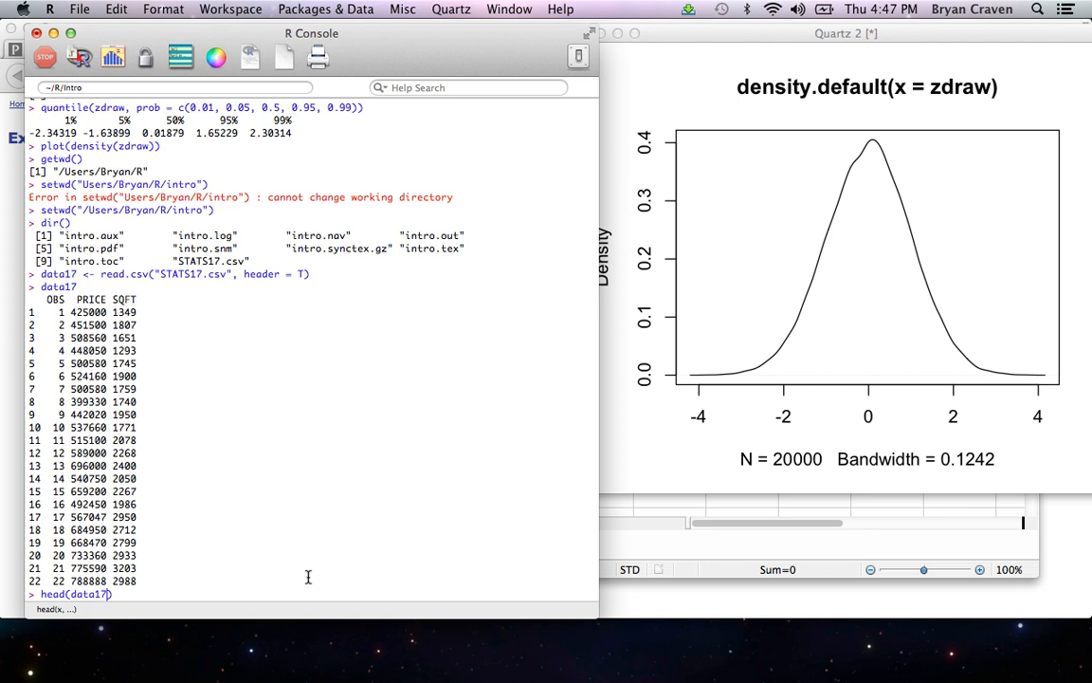
{"action": "key", "text": "Return"}
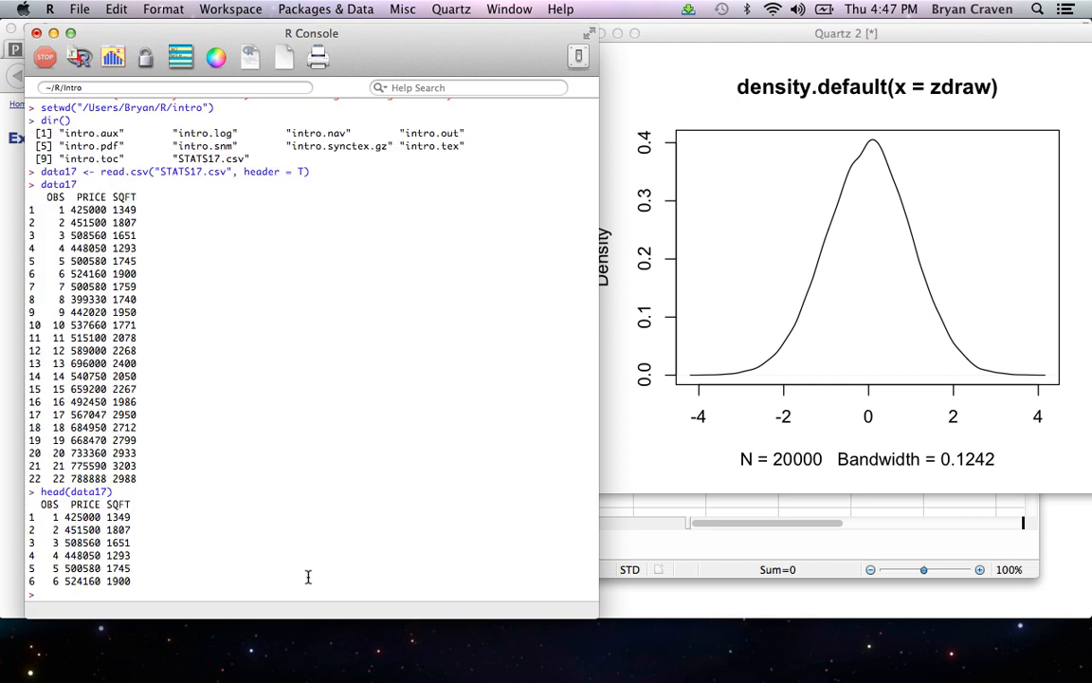
Print the last rows of data17 with tail(), and retrieve its sixth SQFT value using both data17$SQFT[6] and data17["6","SQFT"].
{"action": "type", "text": "tail(data17"}
{"action": "key", "text": "Return"}
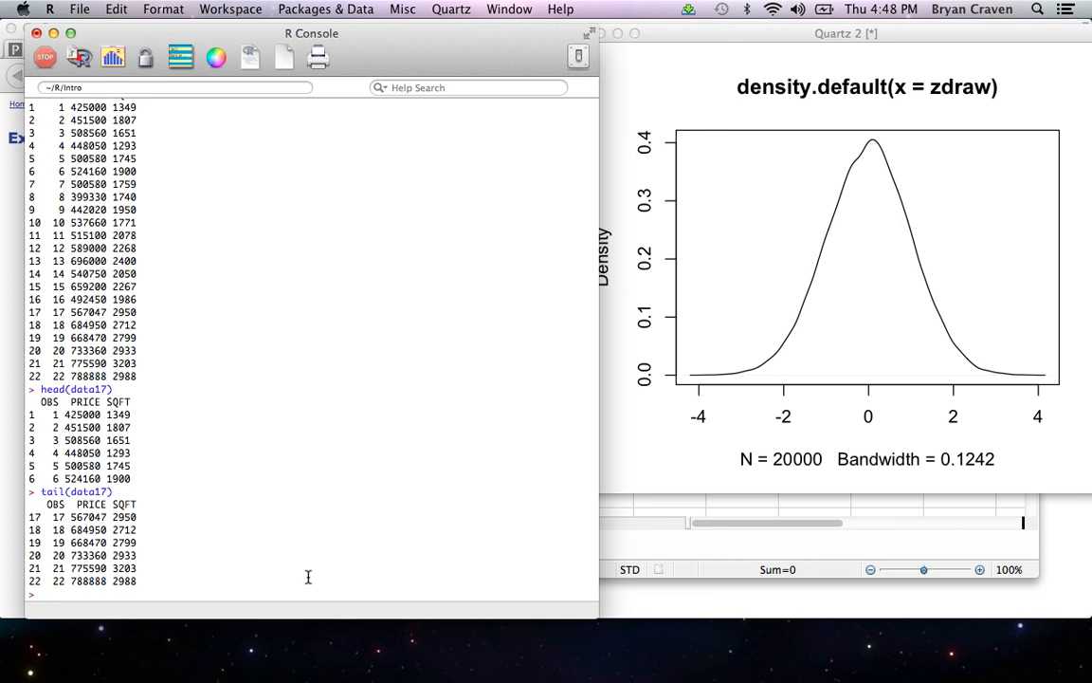
{"action": "type", "text": "data17$SQFT[6"}
{"action": "key", "text": "Return"}
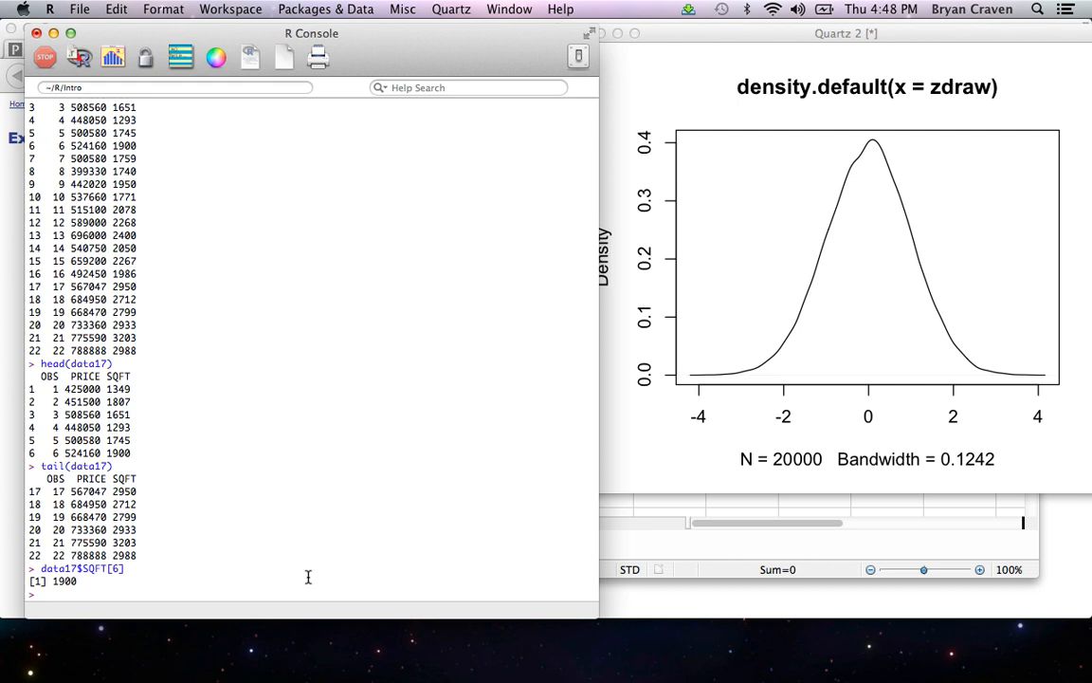
{"action": "type", "text": "data17[\"6\",\"SQFT"}
{"action": "key", "text": "Return"}
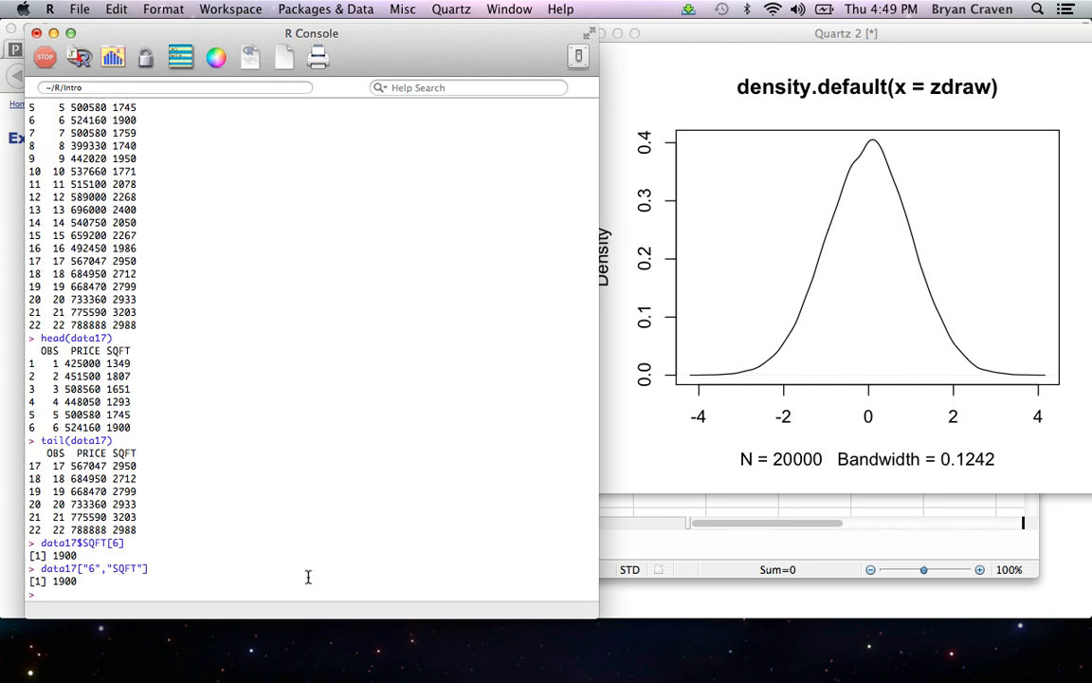
Print summary statistics for every column of data17 with summary(data17).
{"action": "type", "text": "summar"}
{"action": "type", "text": "y(d"}
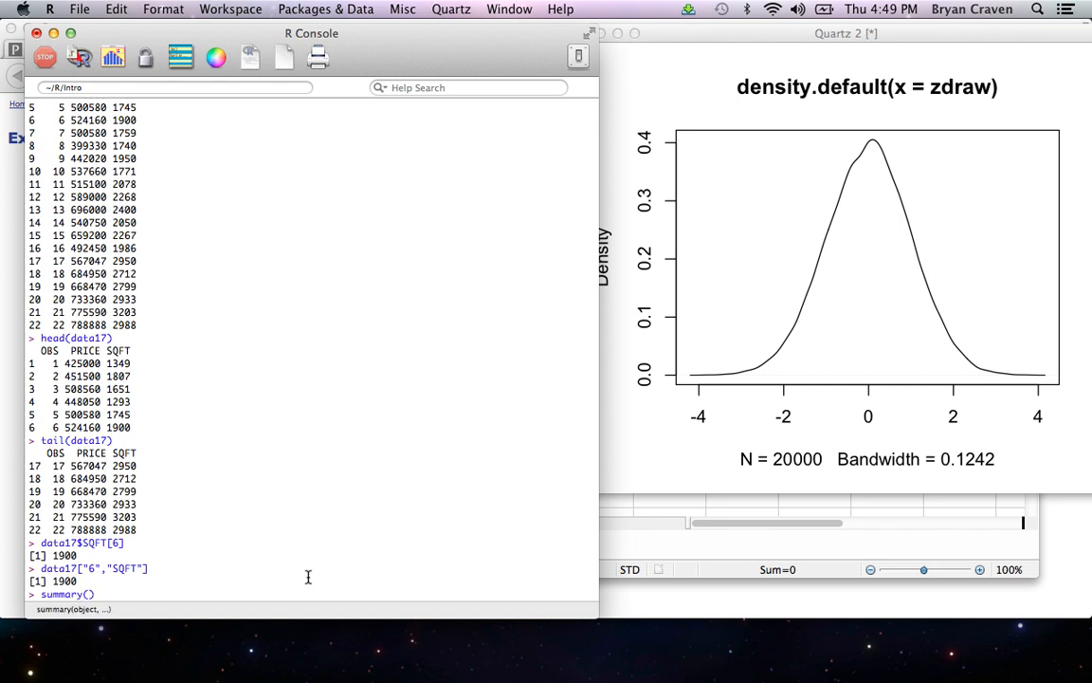
{"action": "type", "text": "ata17"}
{"action": "key", "text": "Return"}
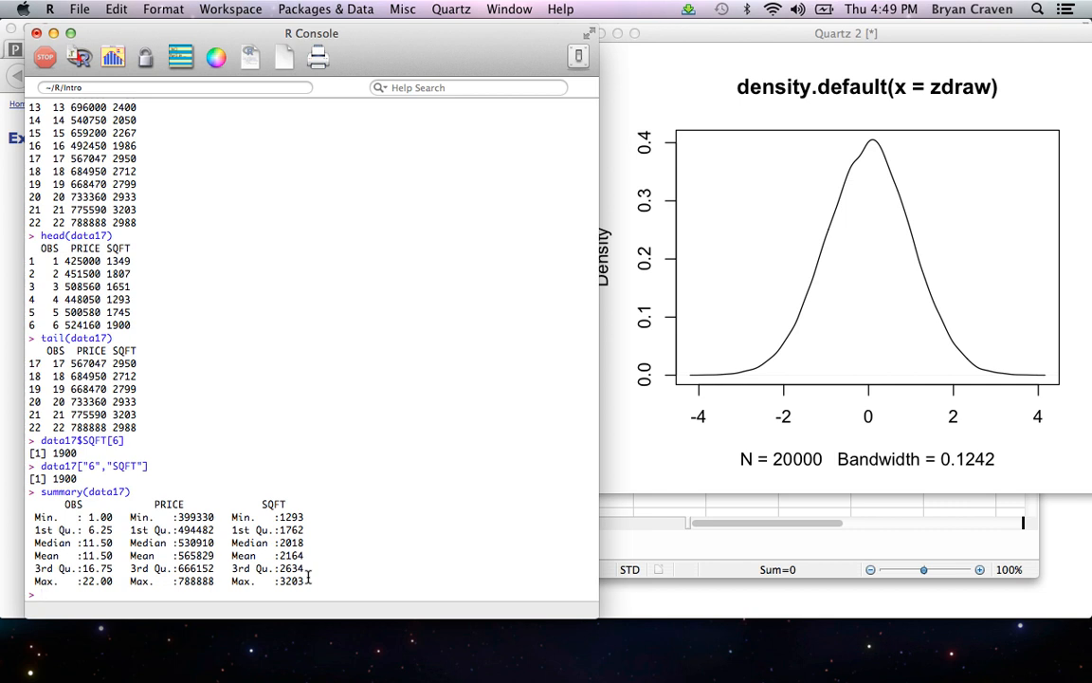
Draw a scatter plot with data17$SQFT on the x-axis and data17$PRICE on the y-axis.
{"action": "type", "text": "plot(data17"}
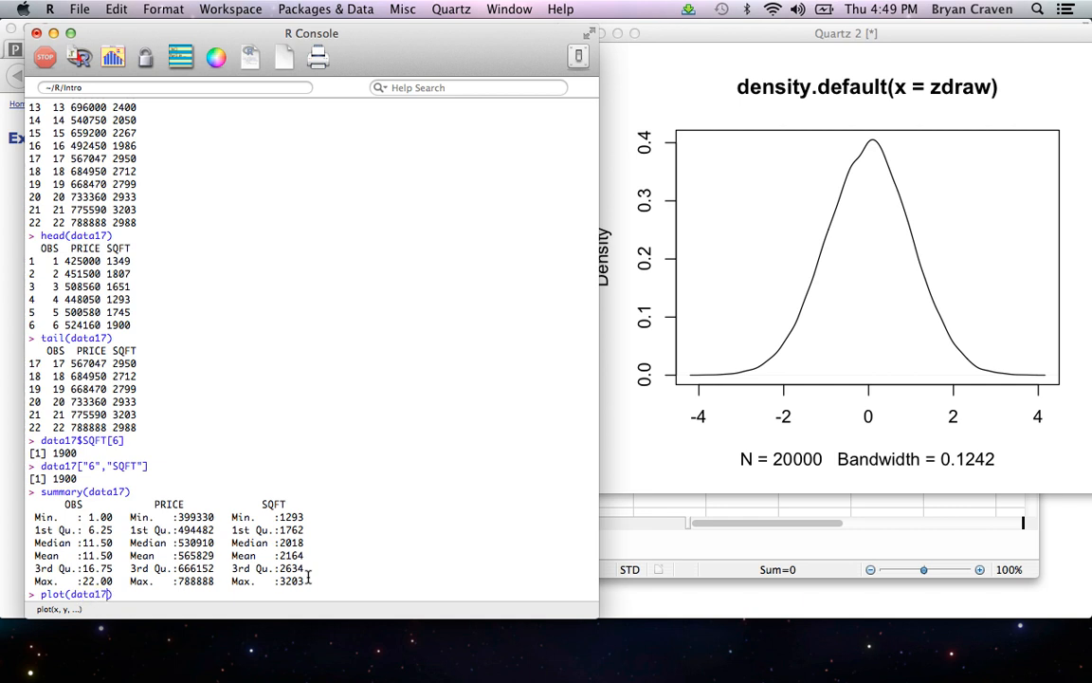
{"action": "type", "text": "$SQFT, data17$PRICE"}
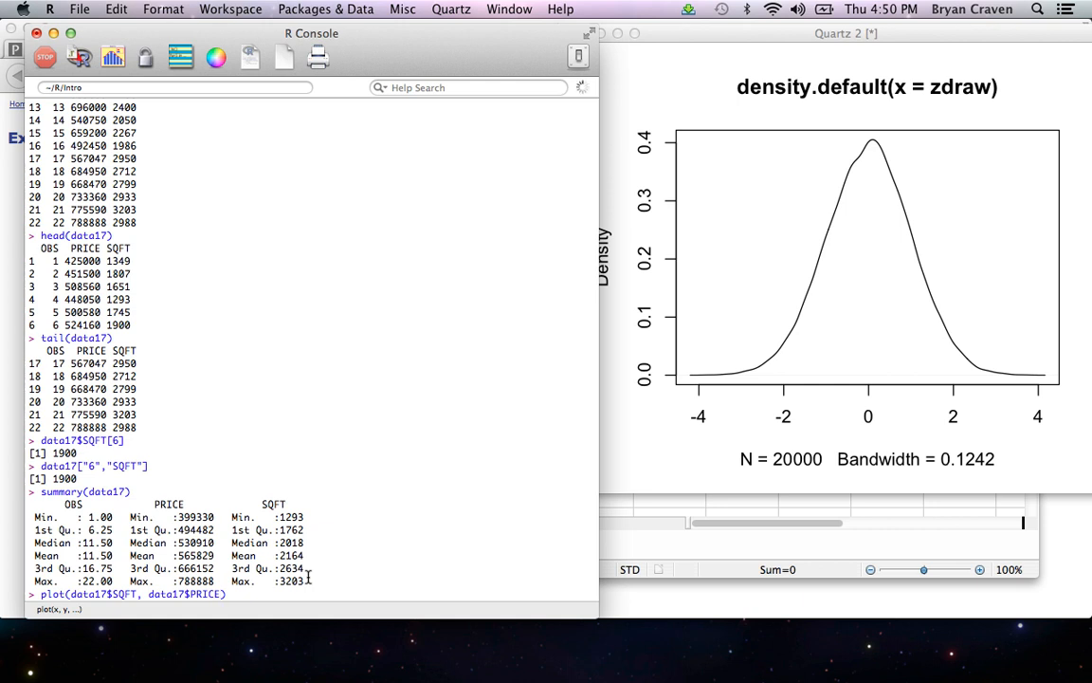
{"action": "key", "text": "Return"}
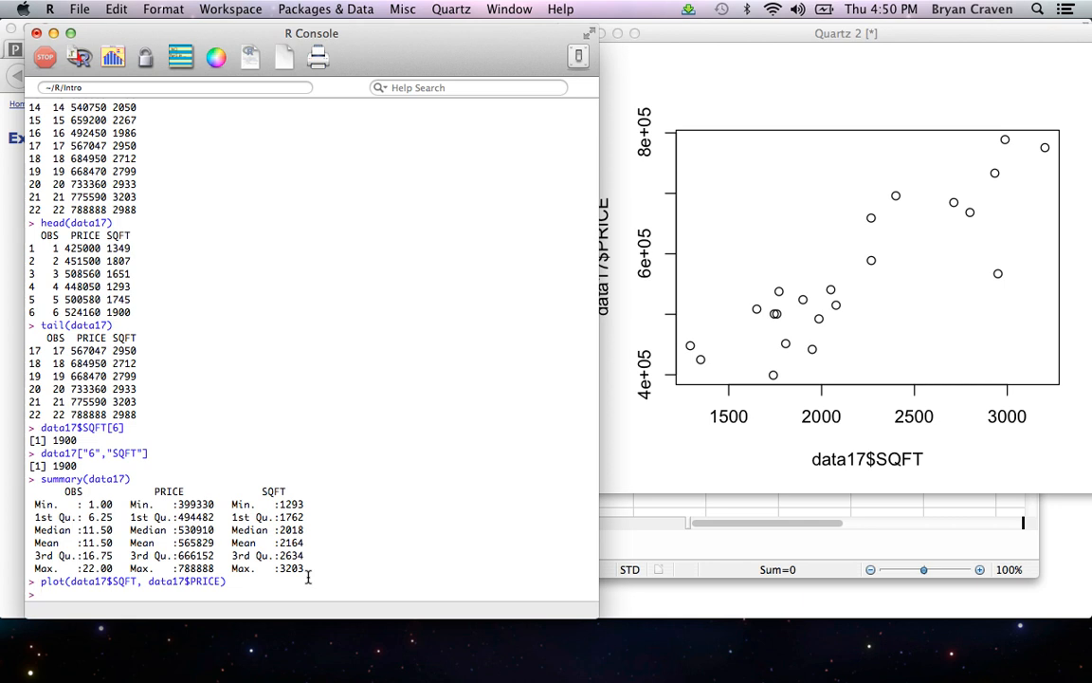
Attach data17 and redraw the scatter plot using the bare column names with plot(SQFT,PRICE).
{"action": "type", "text": "attach(data17"}
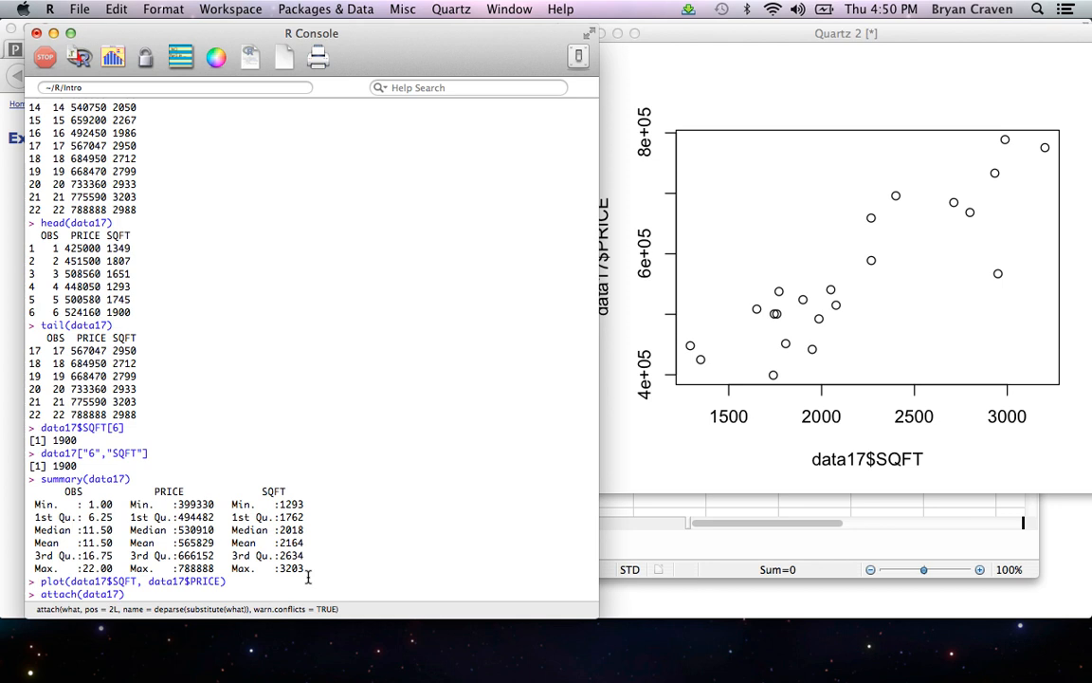
{"action": "key", "text": "Return"}
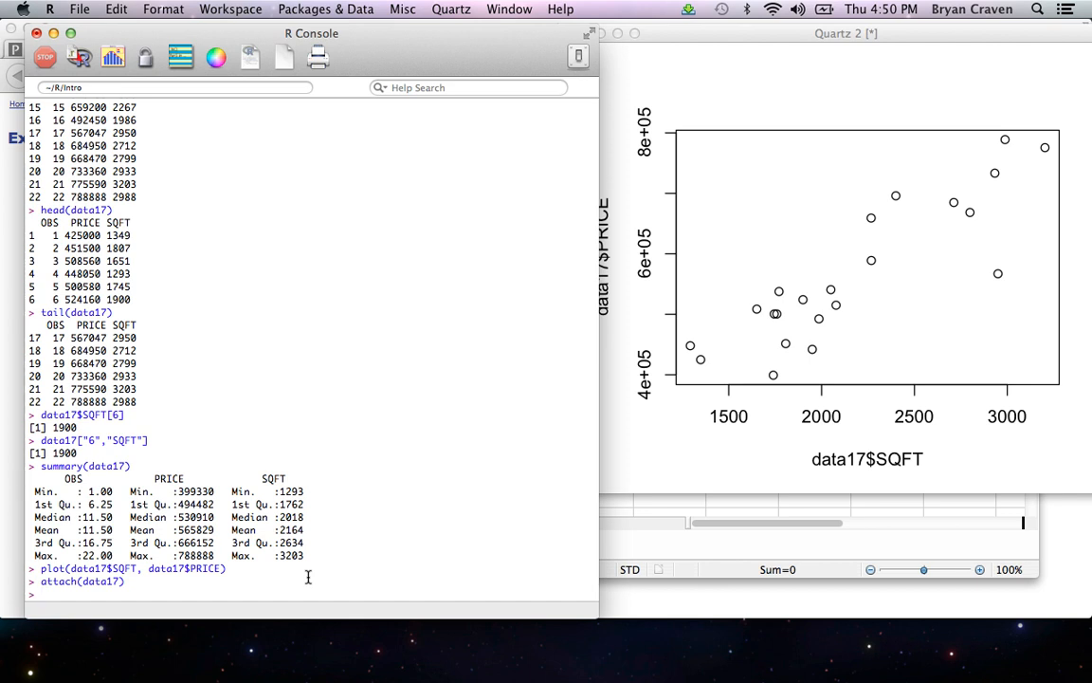
{"action": "type", "text": "plot(SQFT,"}
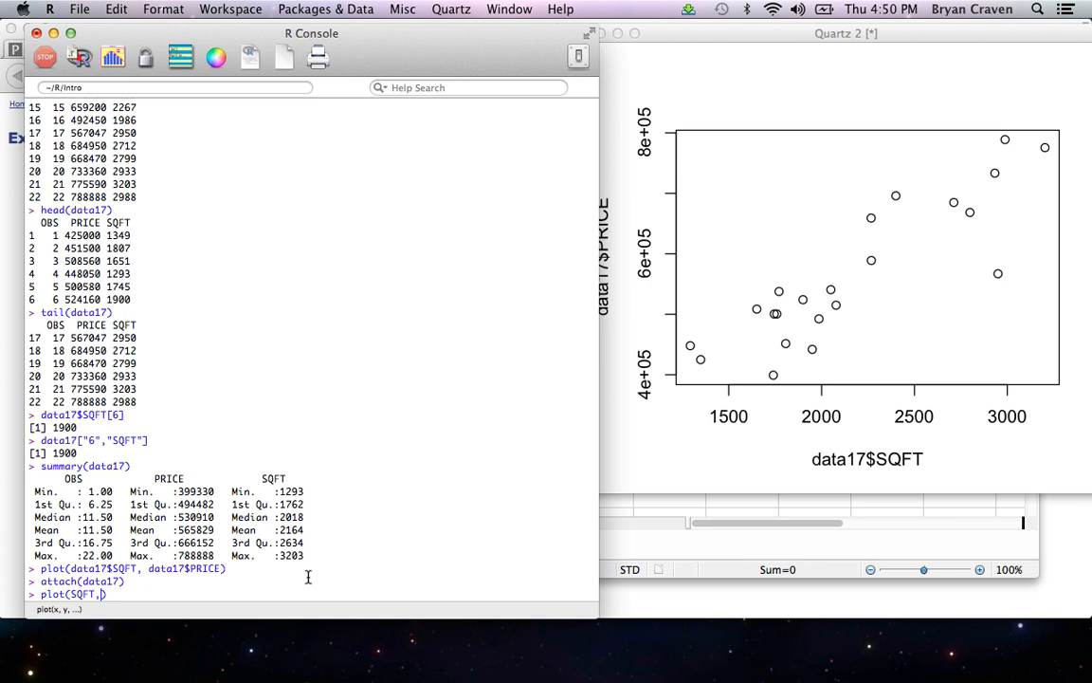
{"action": "type", "text": "PRICE"}
{"action": "key", "text": "Return"}
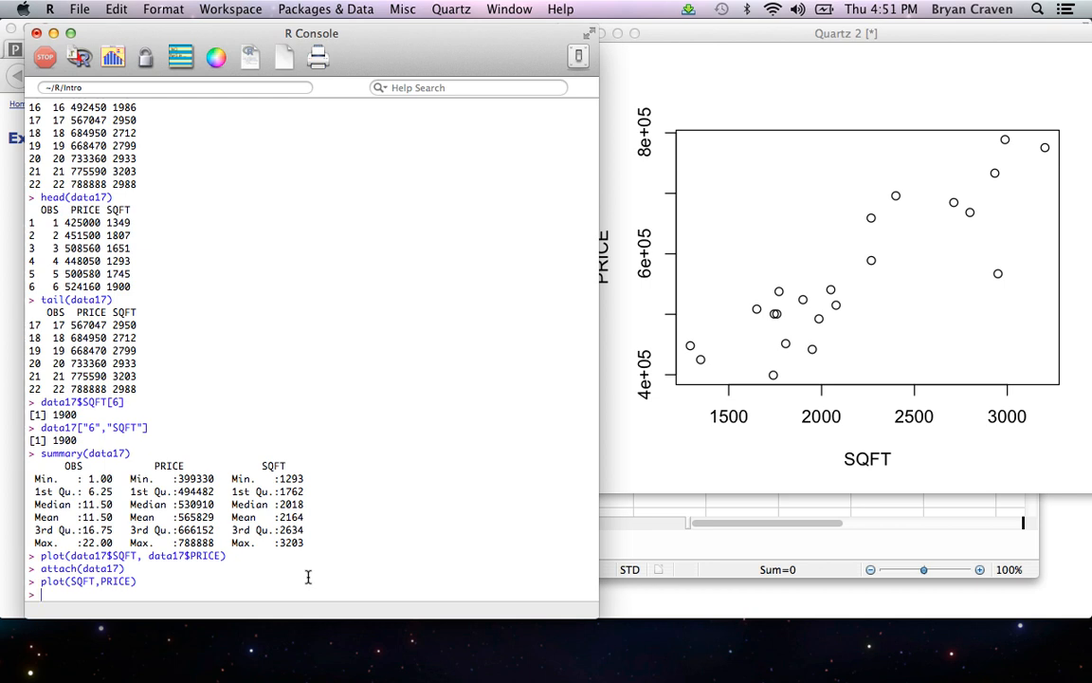
Compute the correlation between SQFT and PRICE with cor(), and detach data17.
{"action": "type", "text": "cor(SQFT, "}
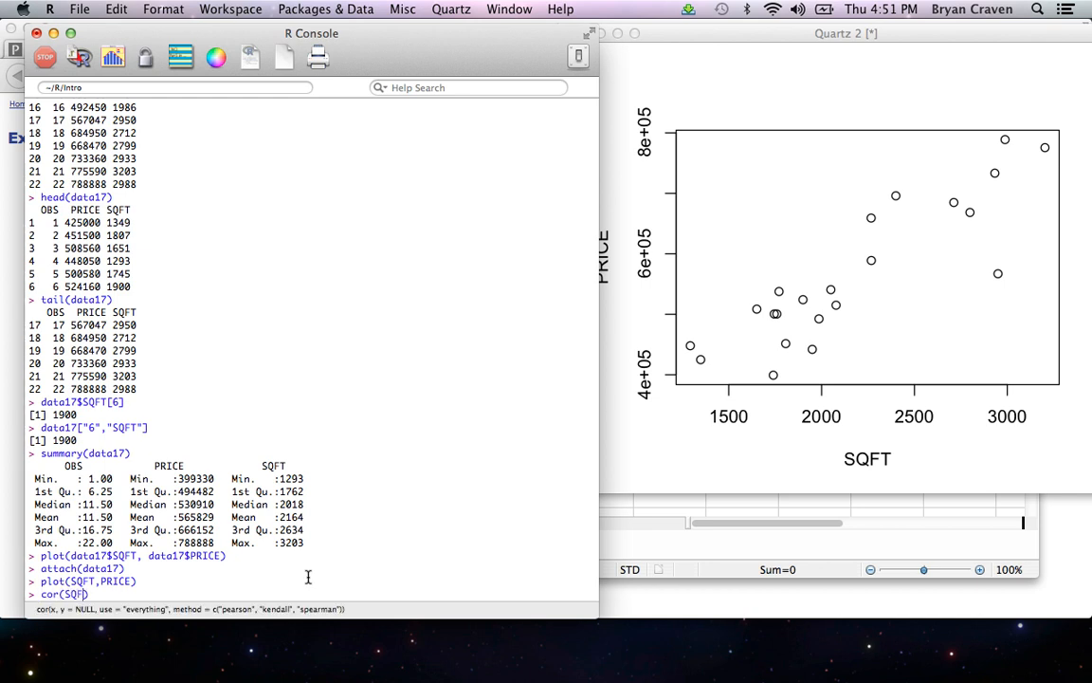
{"action": "type", "text": "PRICE"}
{"action": "key", "text": "Return"}
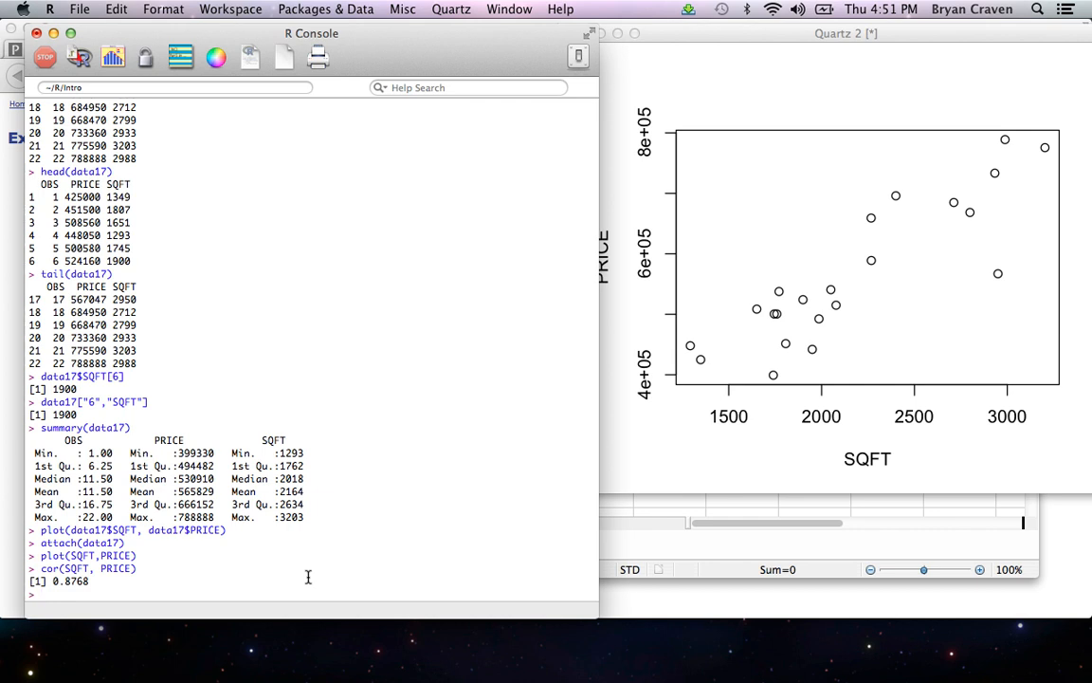
{"action": "type", "text": "detach(data17"}
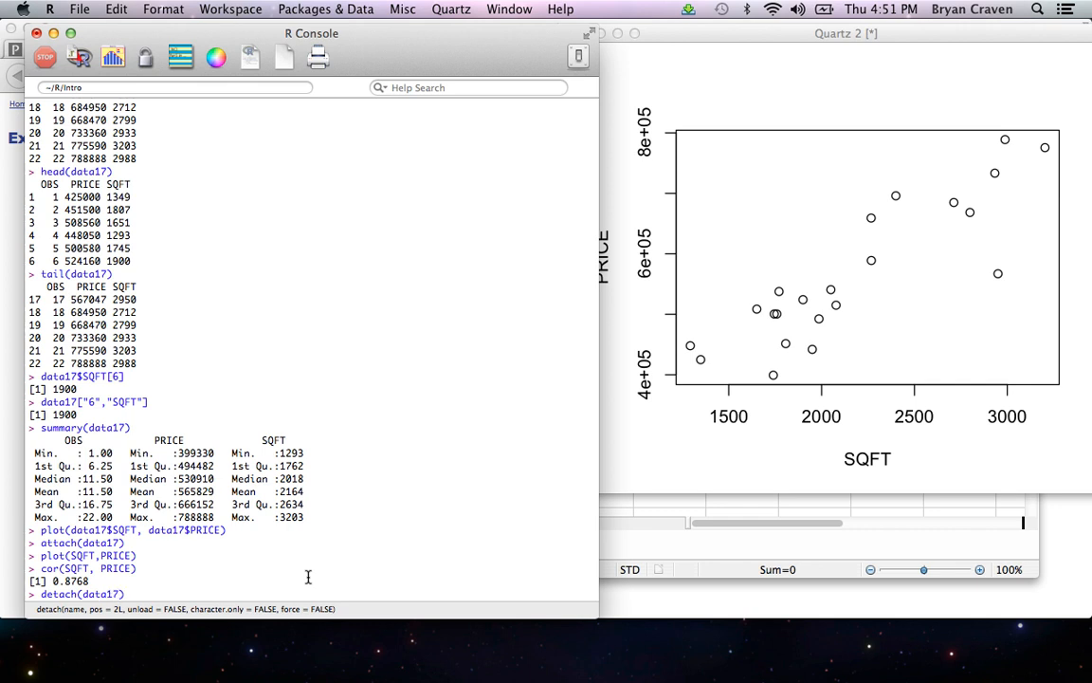
{"action": "key", "text": "Return"}
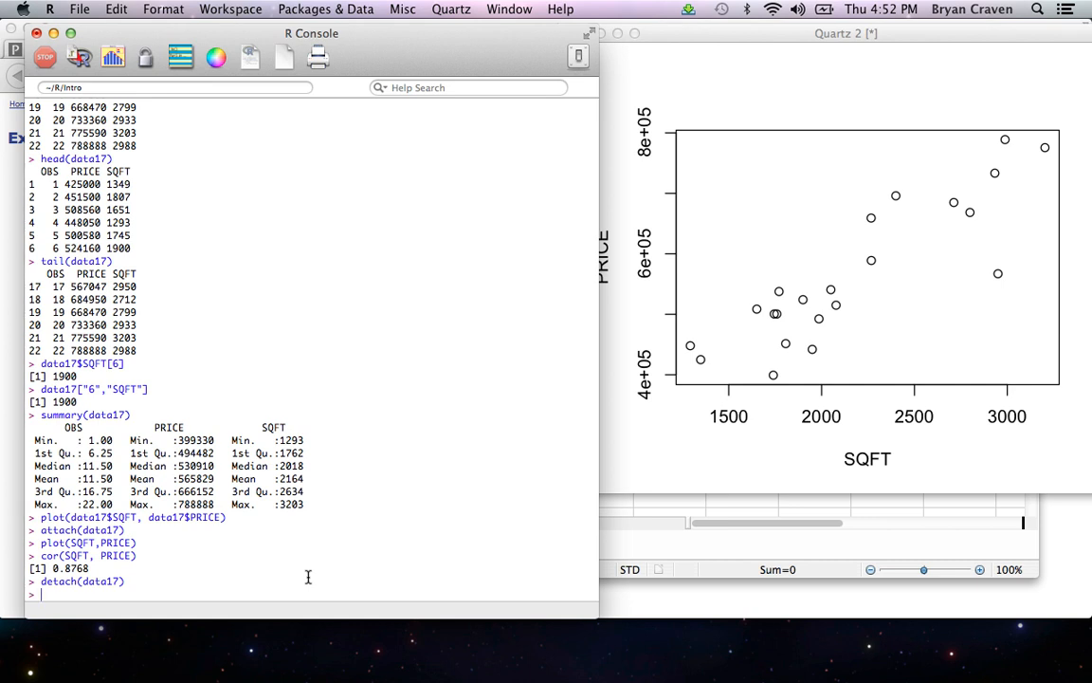
Clear all objects from the workspace with rm(list = ls()), listing its contents with ls() before and after.
{"action": "type", "text": "ls("}
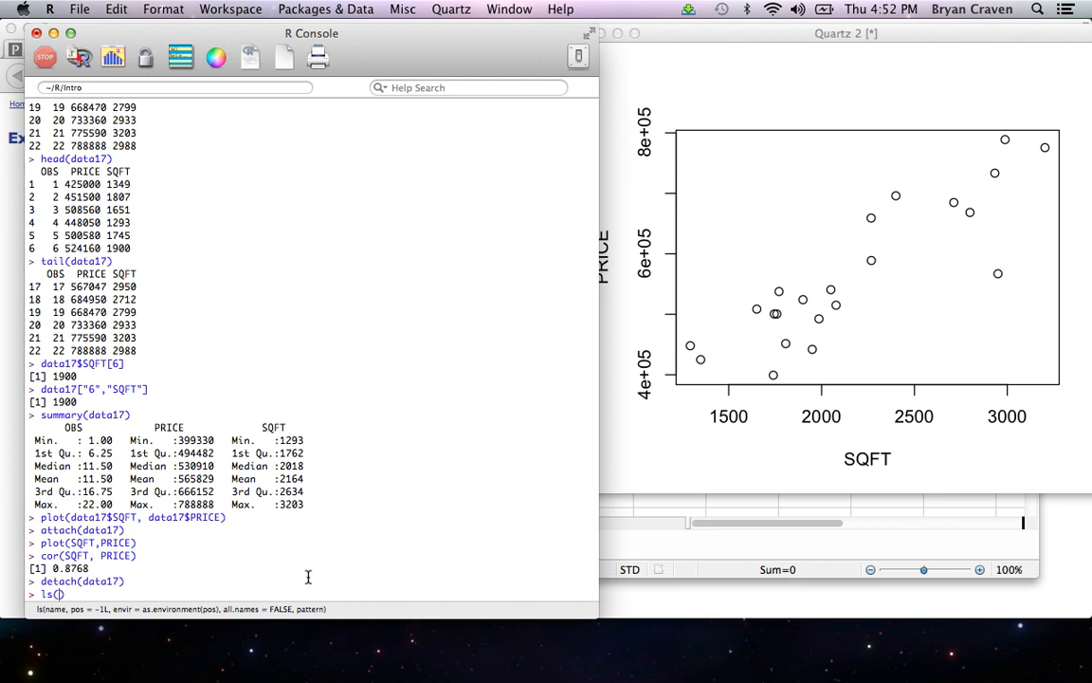
{"action": "key", "text": "Return"}
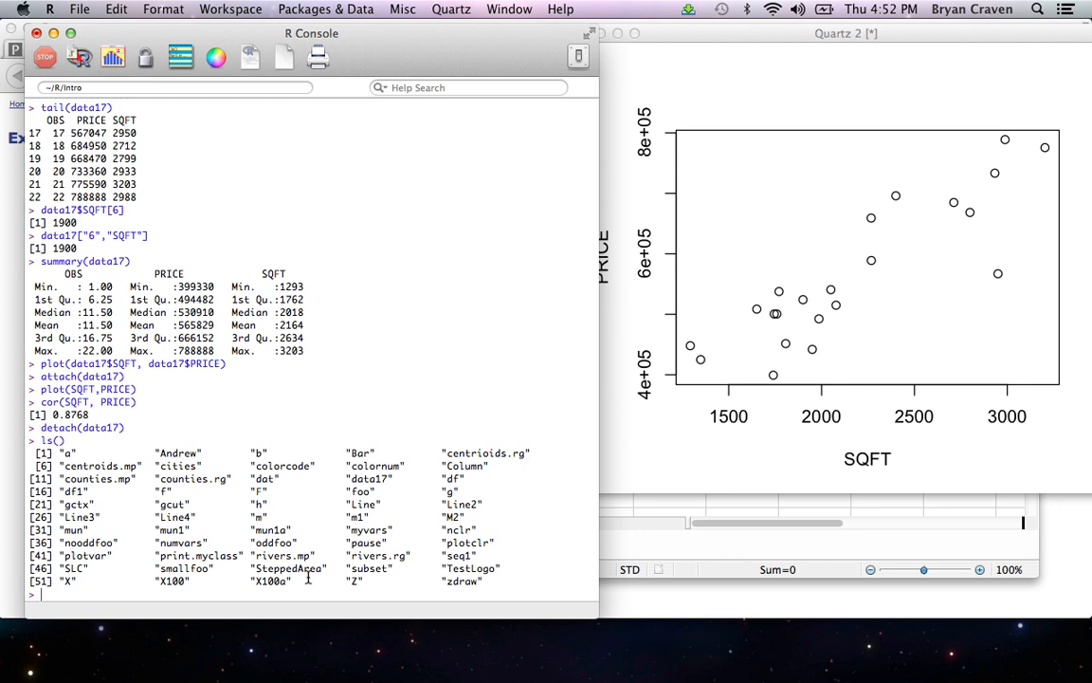
{"action": "type", "text": "rm"}
{"action": "type", "text": "(lis"}
{"action": "type", "text": "t = "}
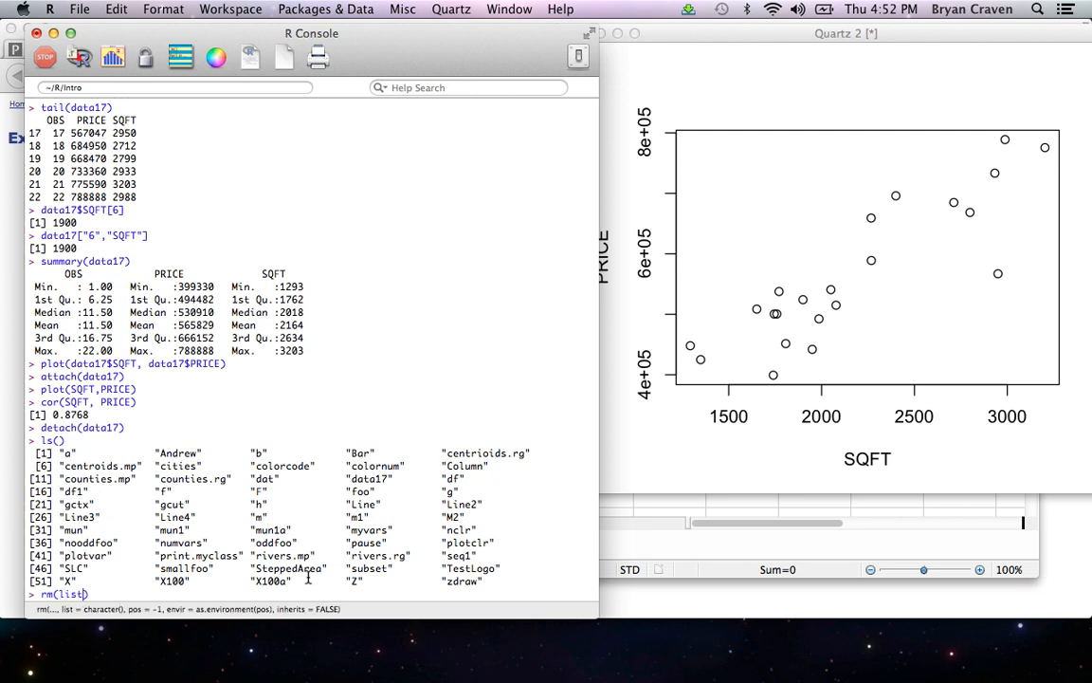
{"action": "type", "text": "ls("}
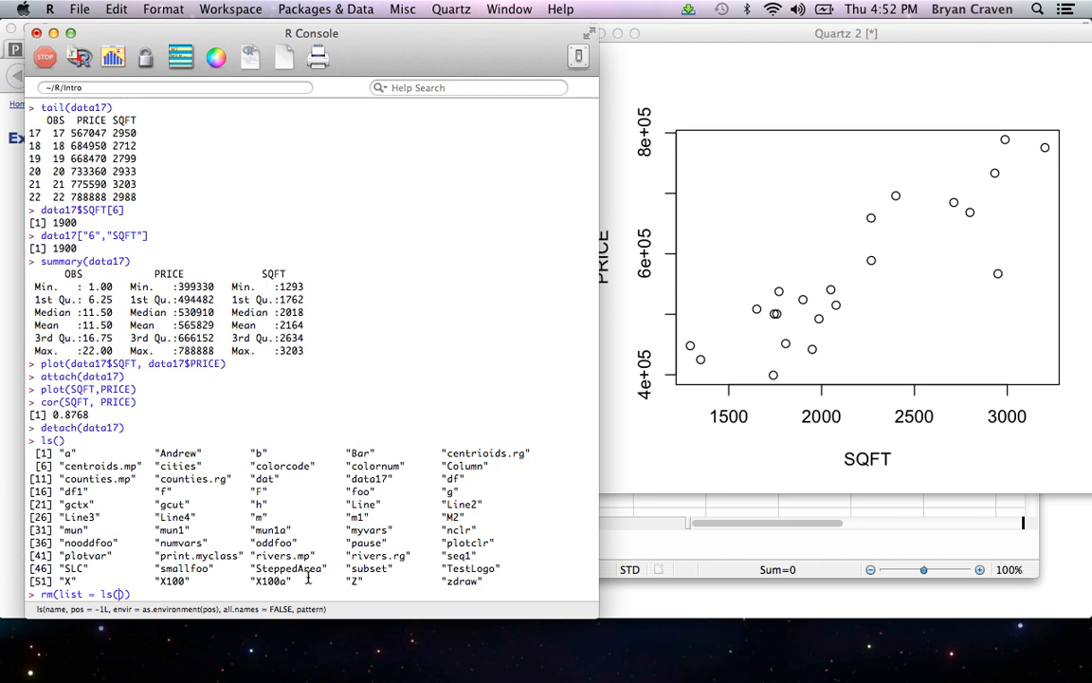
{"action": "key", "text": "Return"}
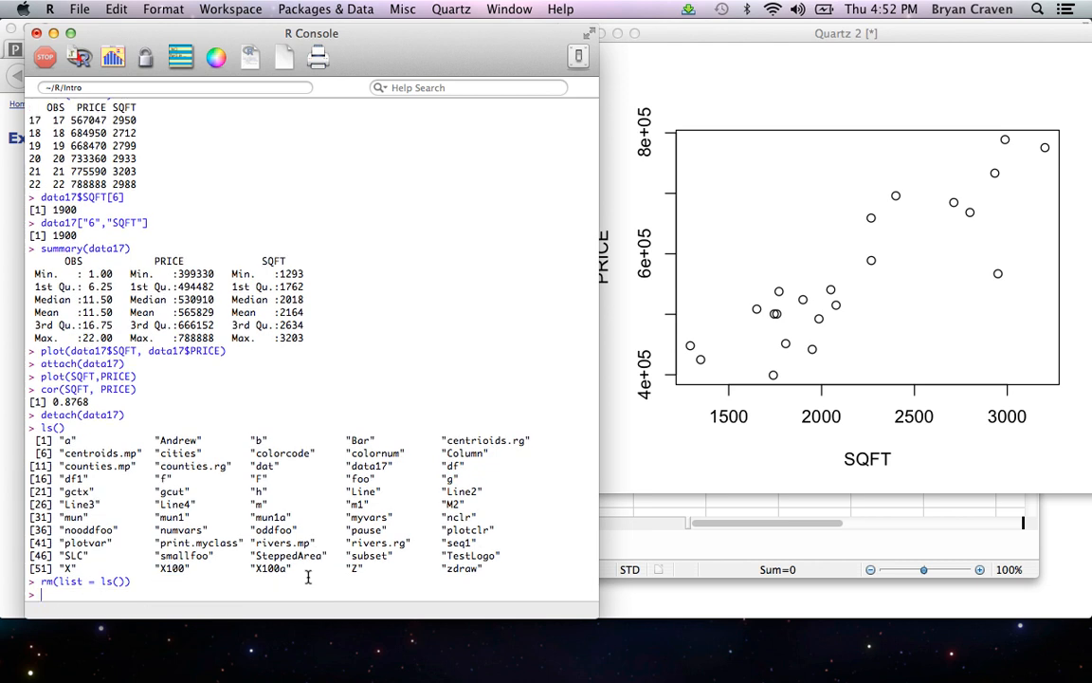
{"action": "type", "text": "ls()"}
{"action": "key", "text": "Return"}
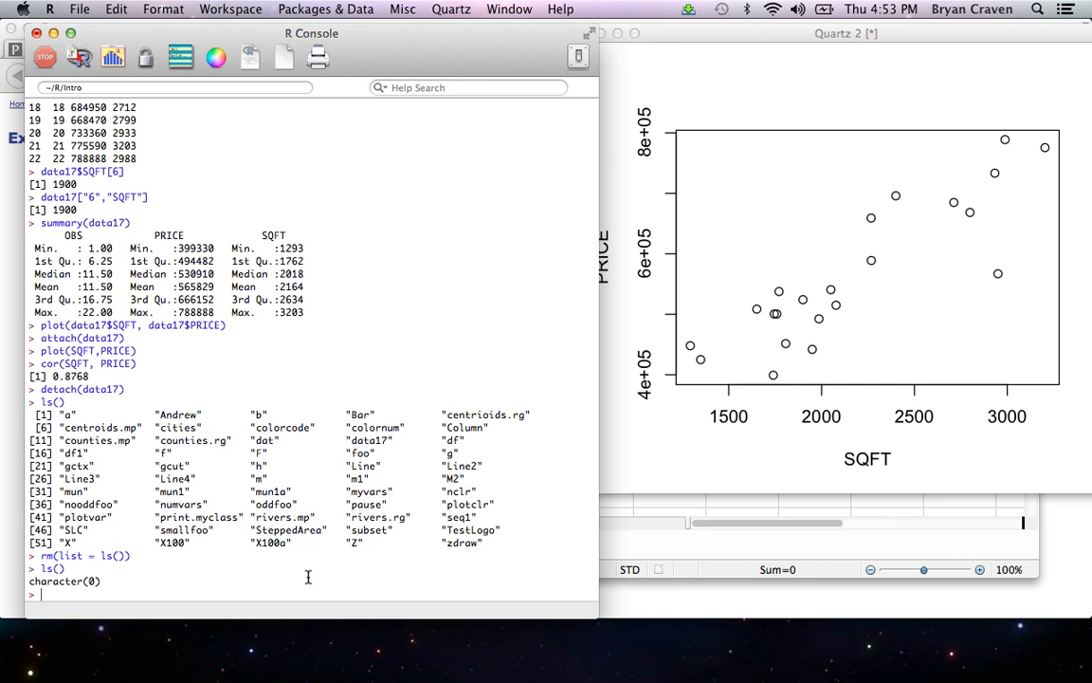
Read STATS17.csv from the instructor's econ4650/Data web folder on content.csbs.utah.edu into data using read.csv with header = T, and print data.
{"action": "type", "text": "data <- read.csv()\""}
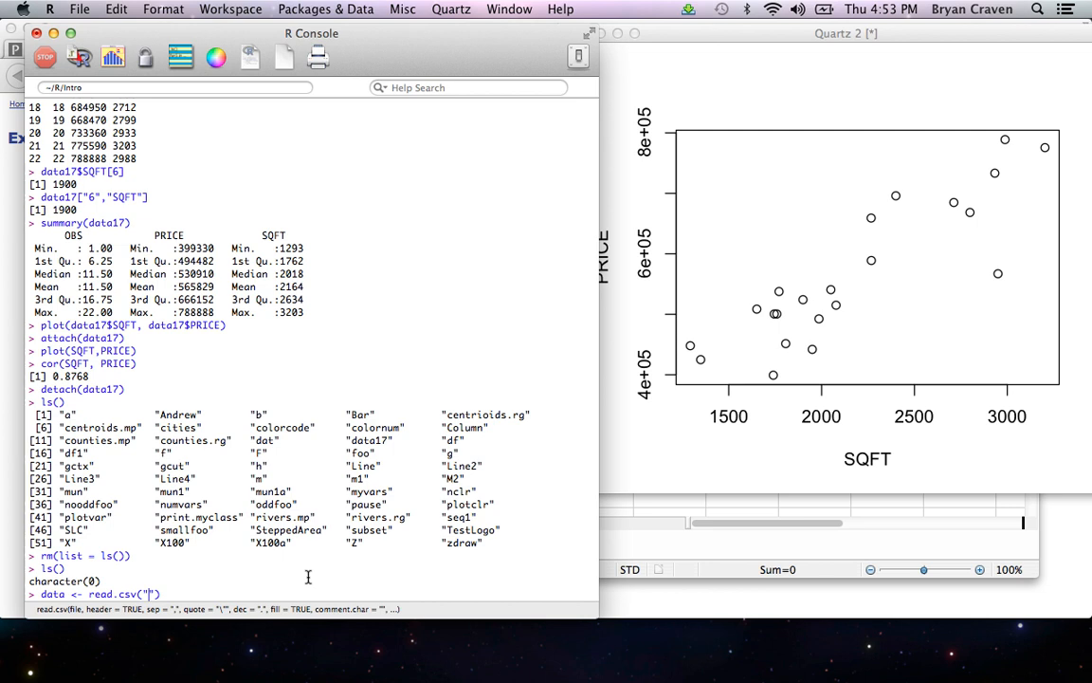
{"action": "type", "text": "http://content.csbs."}
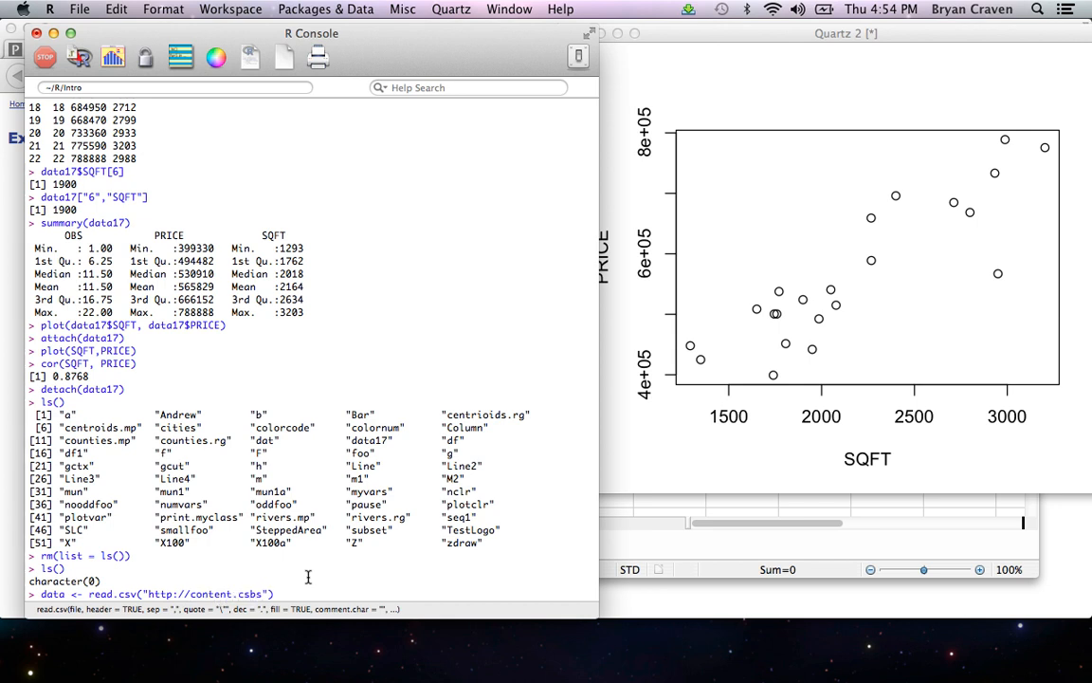
{"action": "type", "text": "utah.edu/~fowles/econ4"}
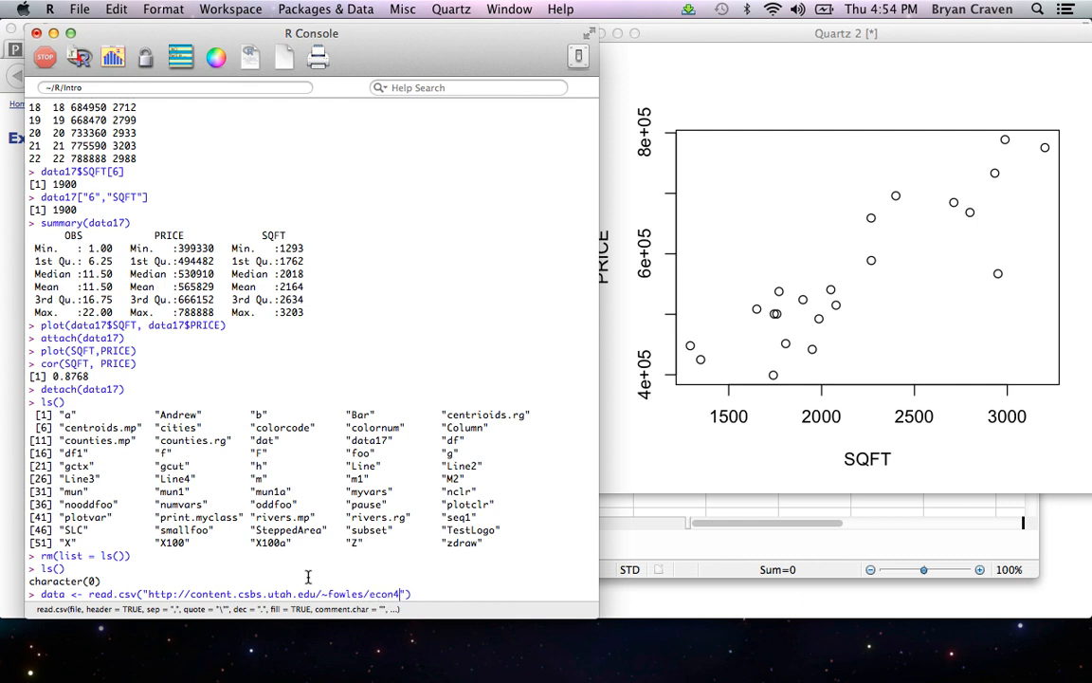
{"action": "type", "text": "650/Data/STATS"}
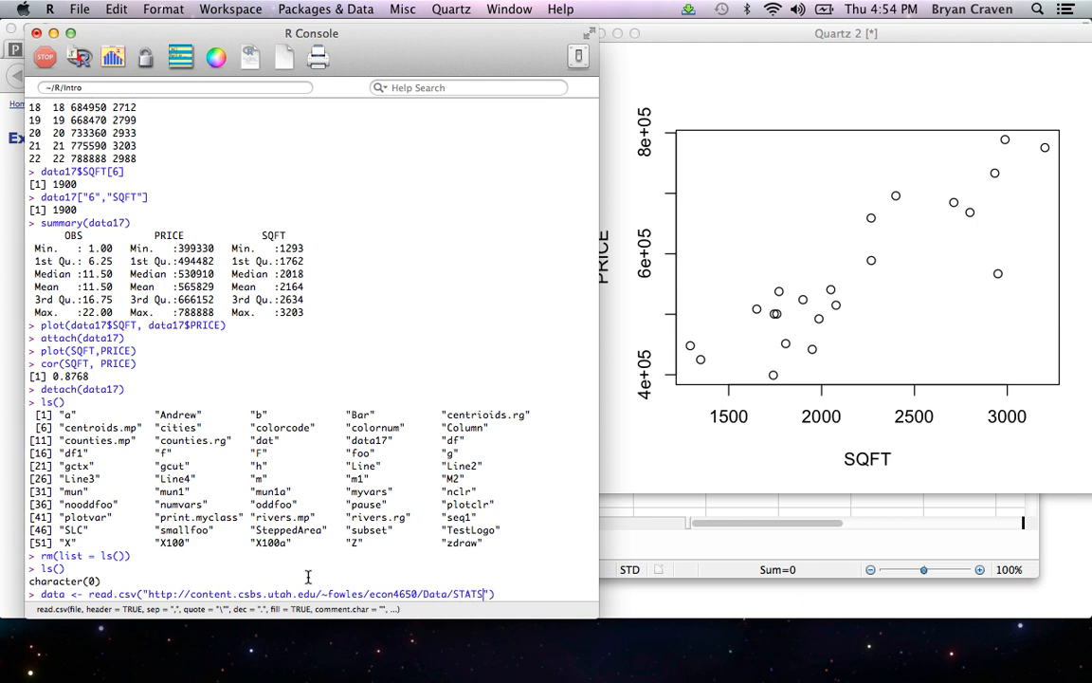
{"action": "type", "text": "17.csv\", header = T"}
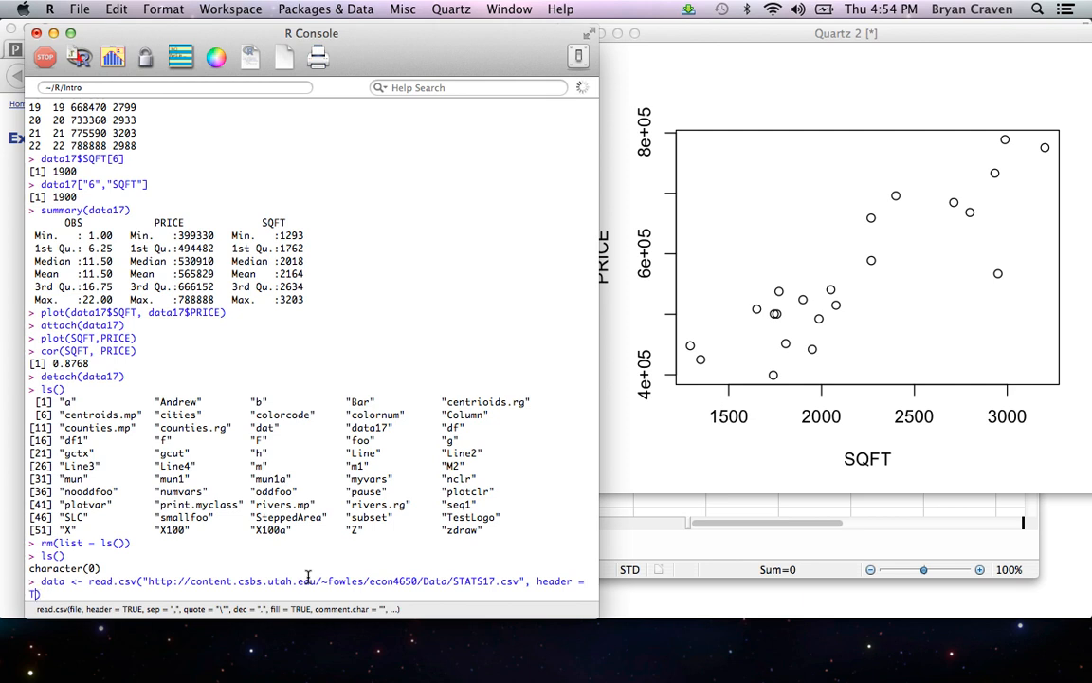
{"action": "key", "text": "Return"}
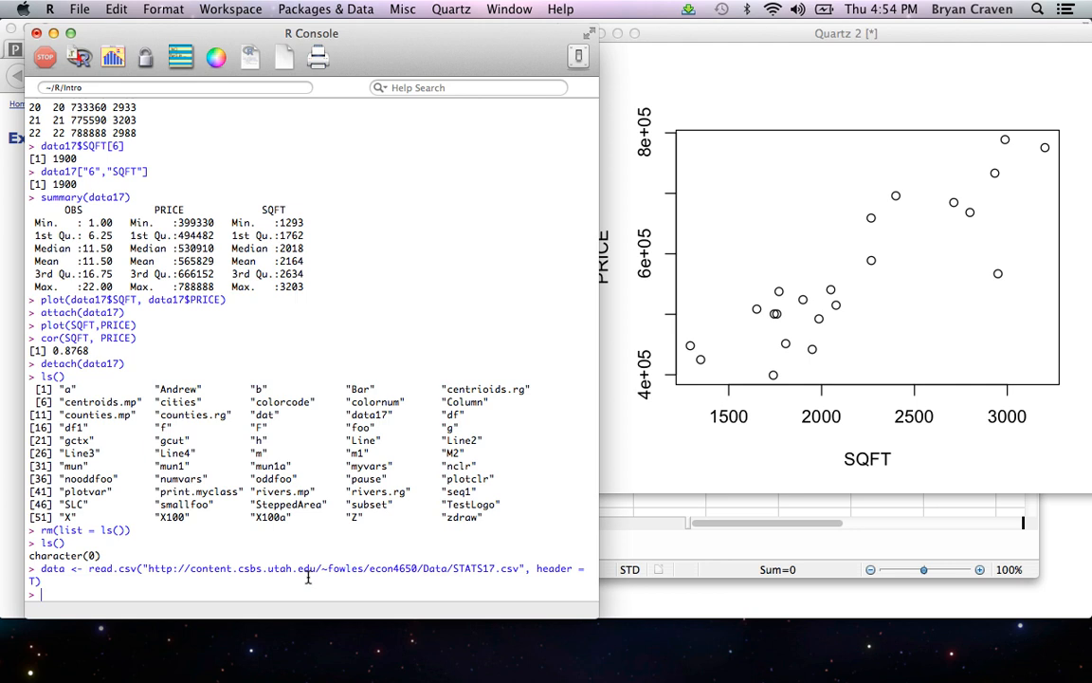
{"action": "type", "text": "data"}
{"action": "key", "text": "Return"}
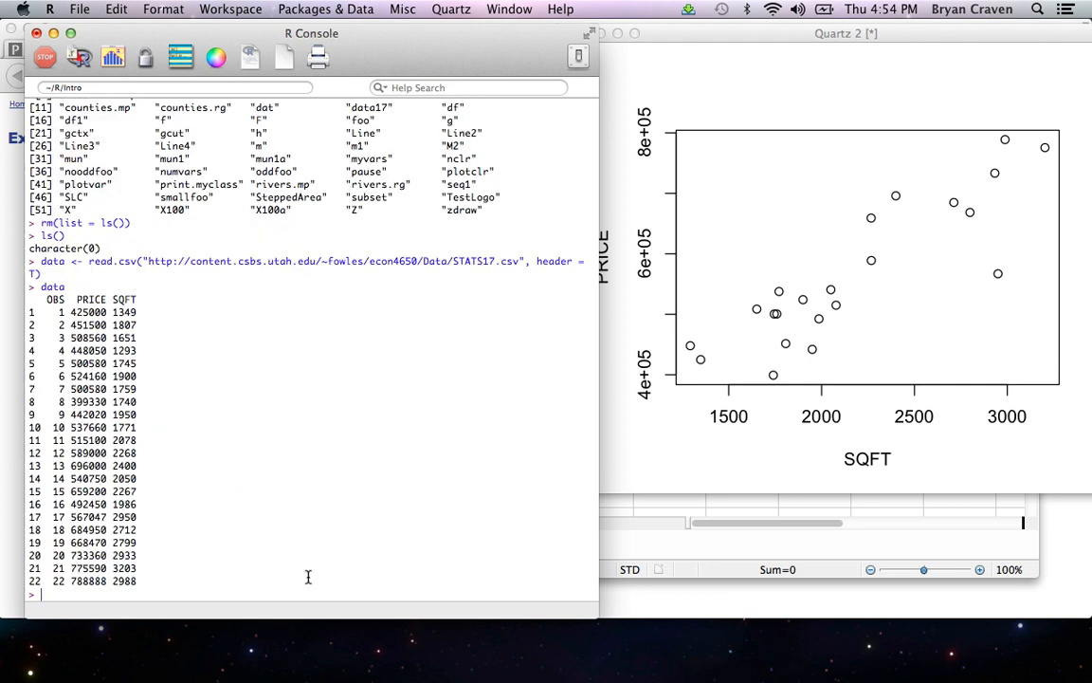